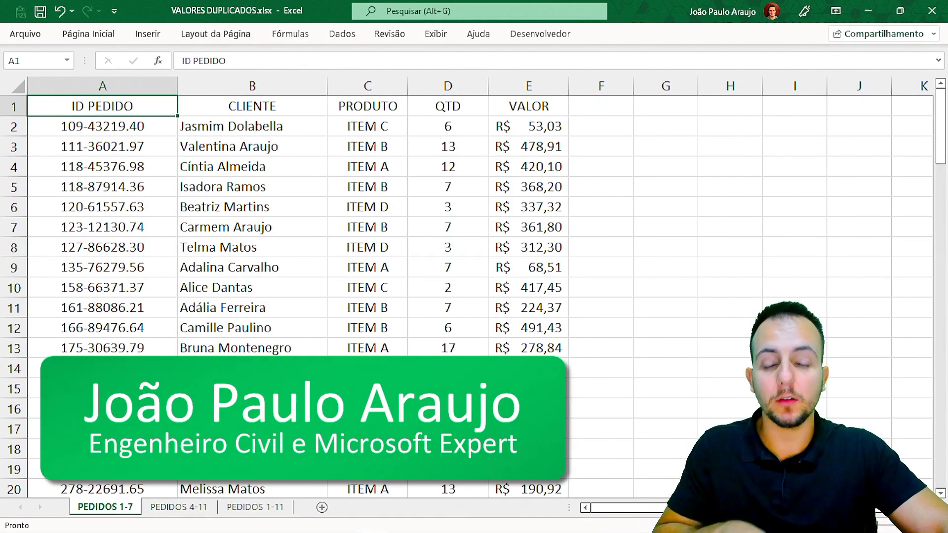
Switch via PEDIDOS 4-11 to the PEDIDOS 1-11 sheet showing pink duplicates and REPETIÇÃO counts.
left_click(179, 507)
left_click(242, 509)
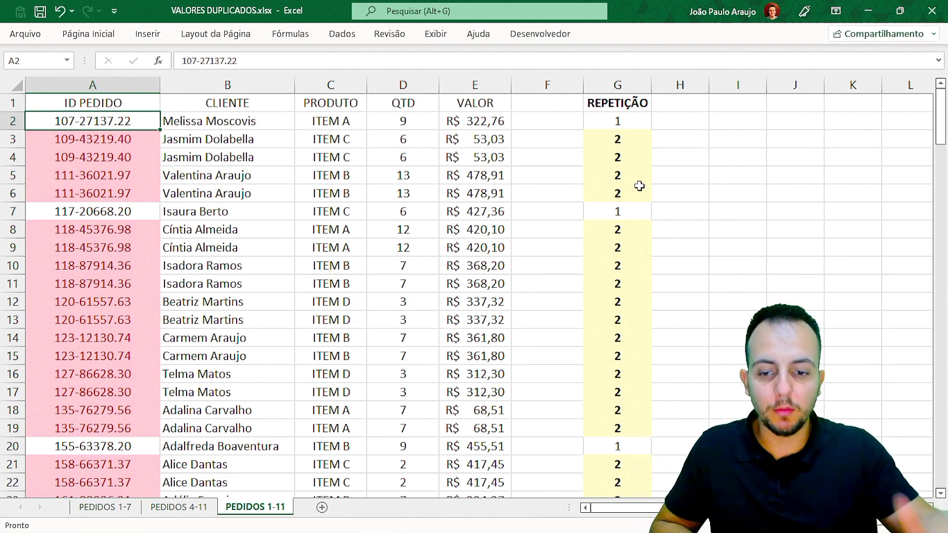
Go back through PEDIDOS 4-11 to the PEDIDOS 1-7 sheet with ID PEDIDO, CLIENTE, PRODUTO, QTD, VALOR.
left_click(187, 509)
left_click(106, 508)
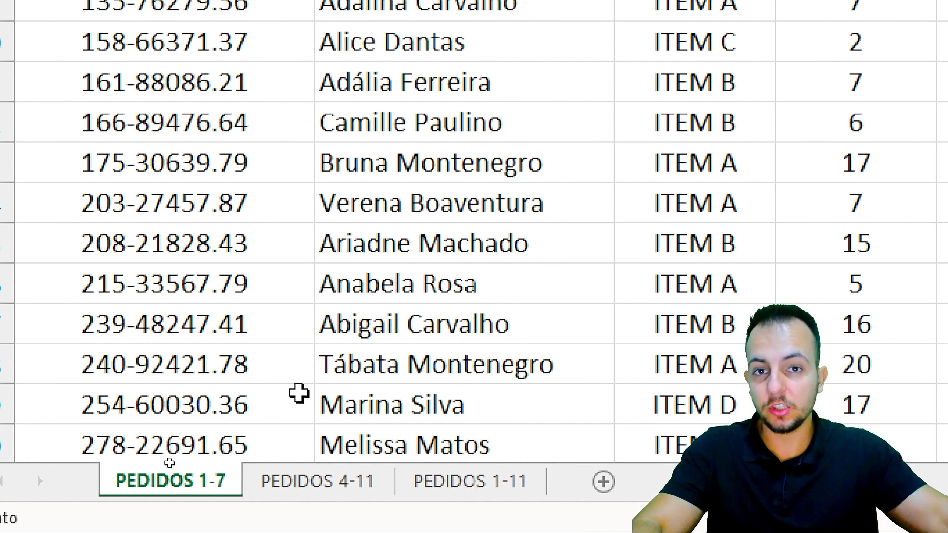
key("ctrl+2")
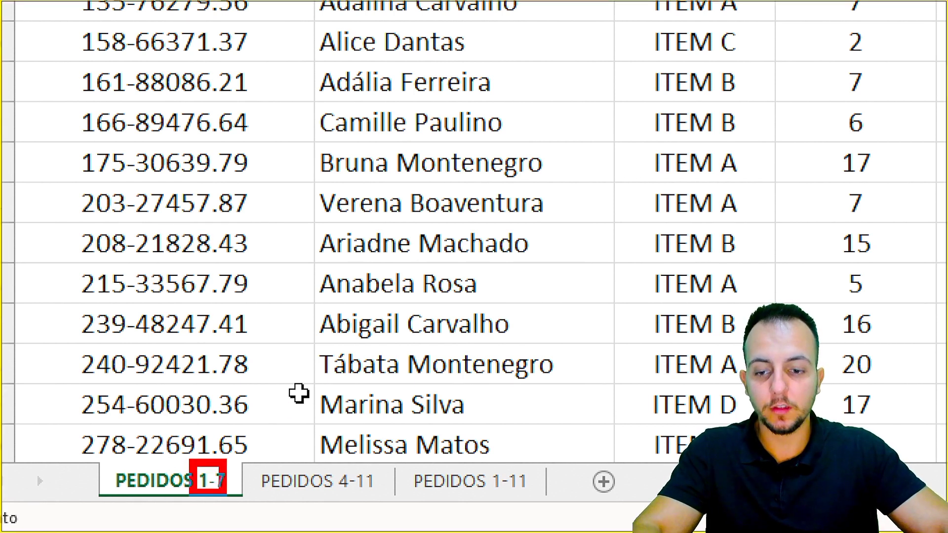
left_click_drag(228, 451, 310, 380)
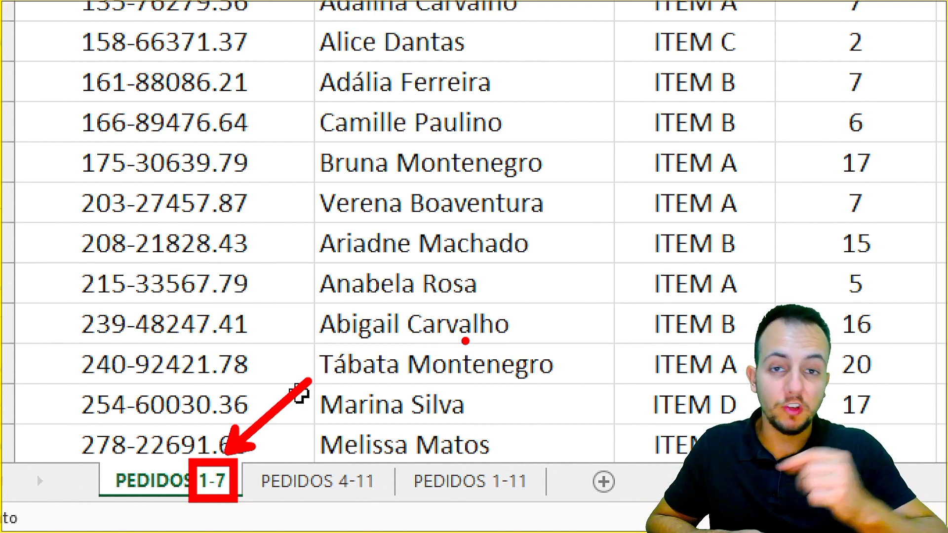
key("ctrl+z")
key("ctrl+z")
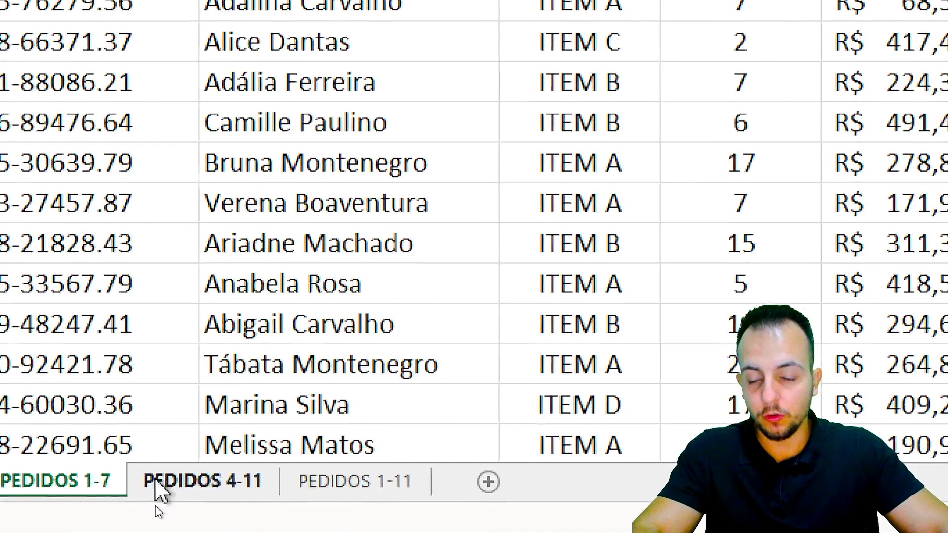
left_click(156, 483)
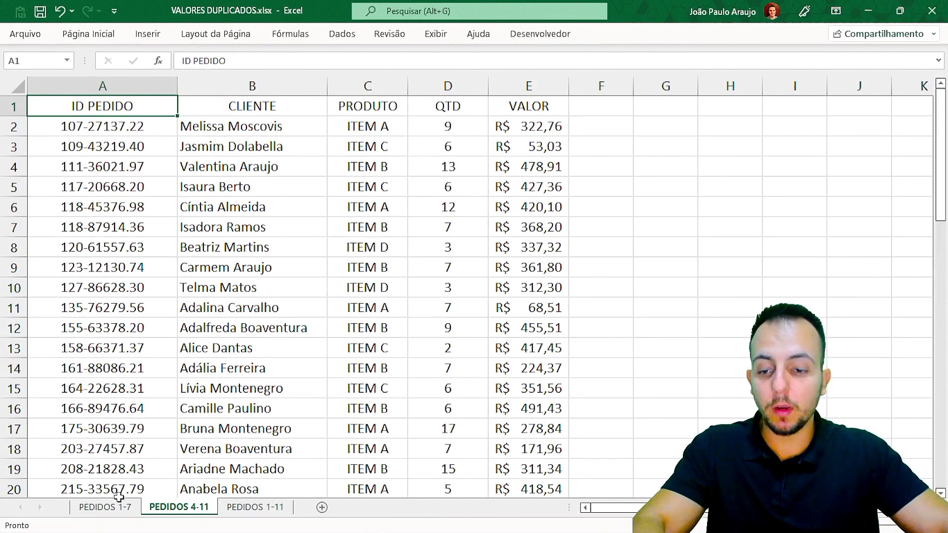
key("ctrl+Page_Up")
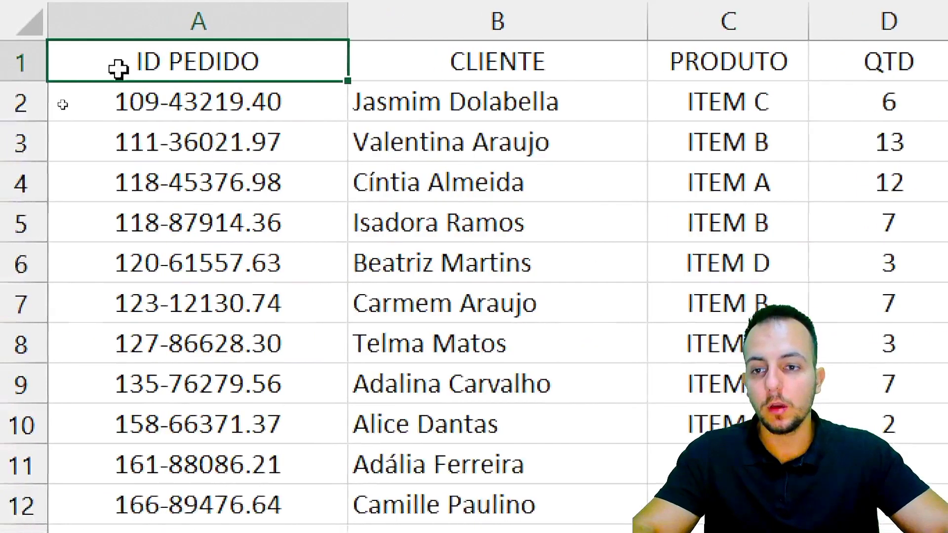
left_click(101, 85)
left_click(216, 102)
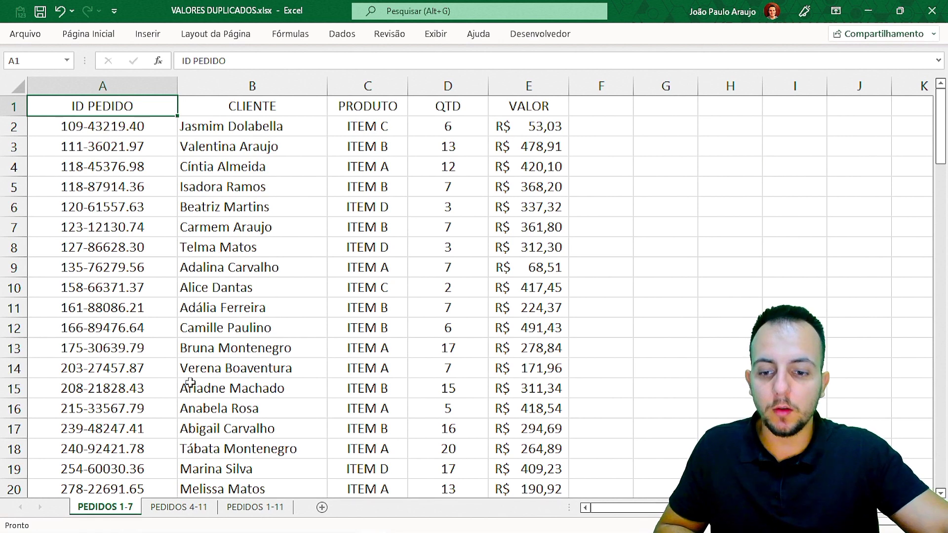
left_click(176, 509)
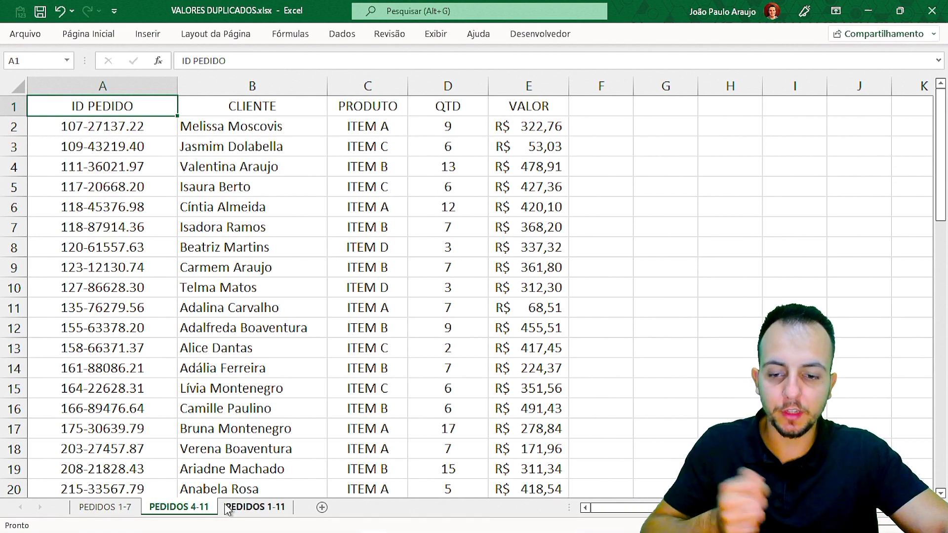
left_click(106, 507)
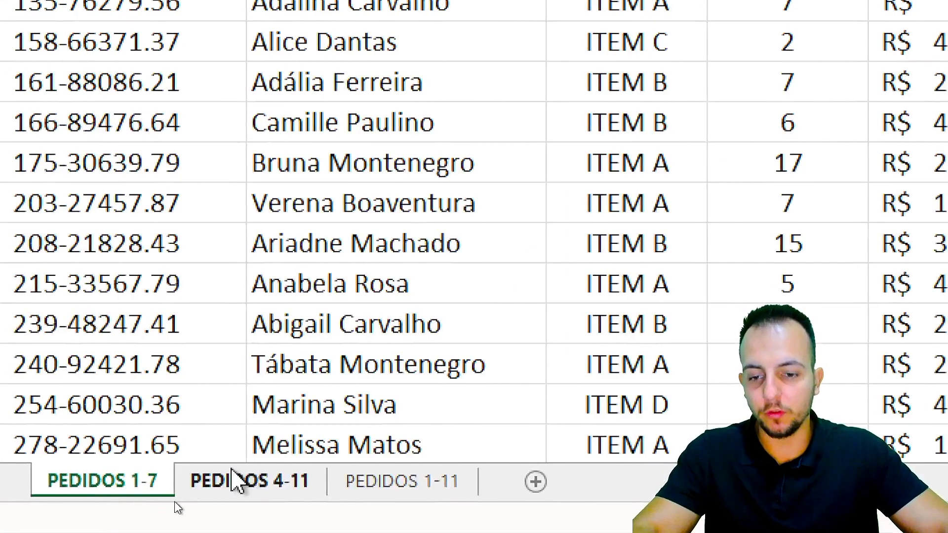
left_click(251, 483)
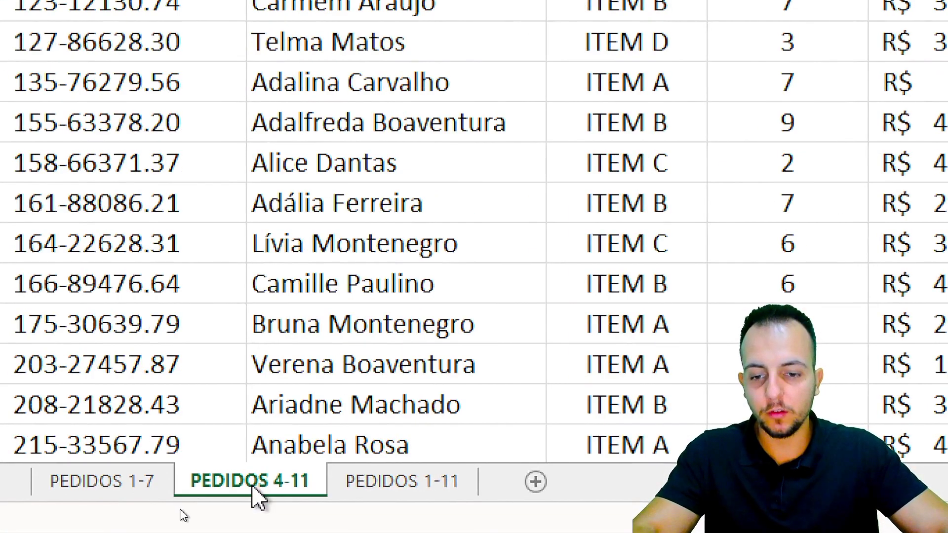
left_click(395, 489)
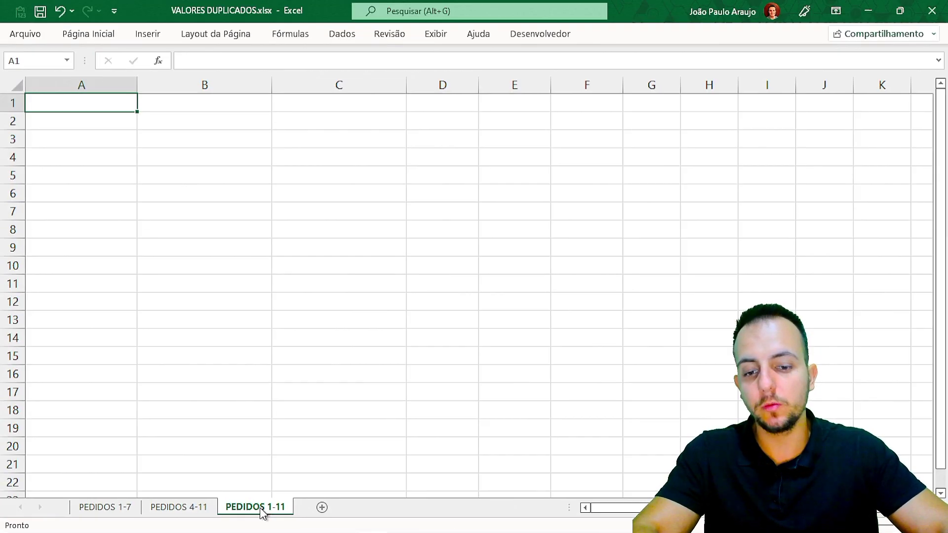
left_click(105, 507)
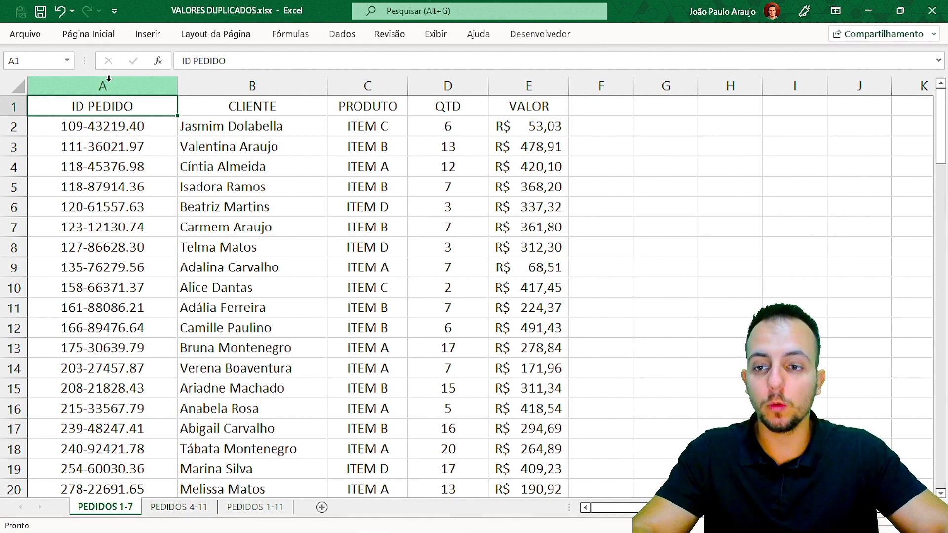
Copy columns A:E from PEDIDOS 1-7 into PEDIDOS 1-11 and find the first empty row.
left_click_drag(109, 78, 530, 74)
key("ctrl+c")
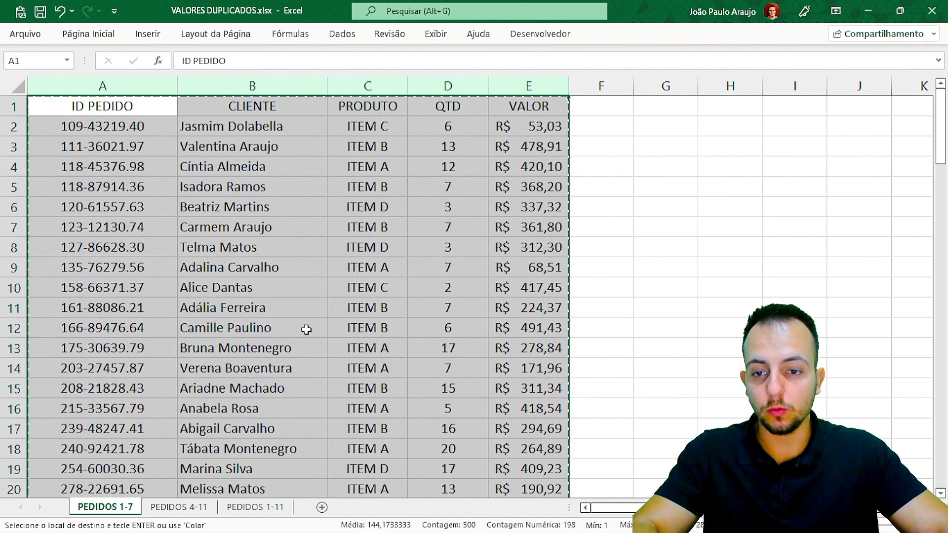
left_click(256, 508)
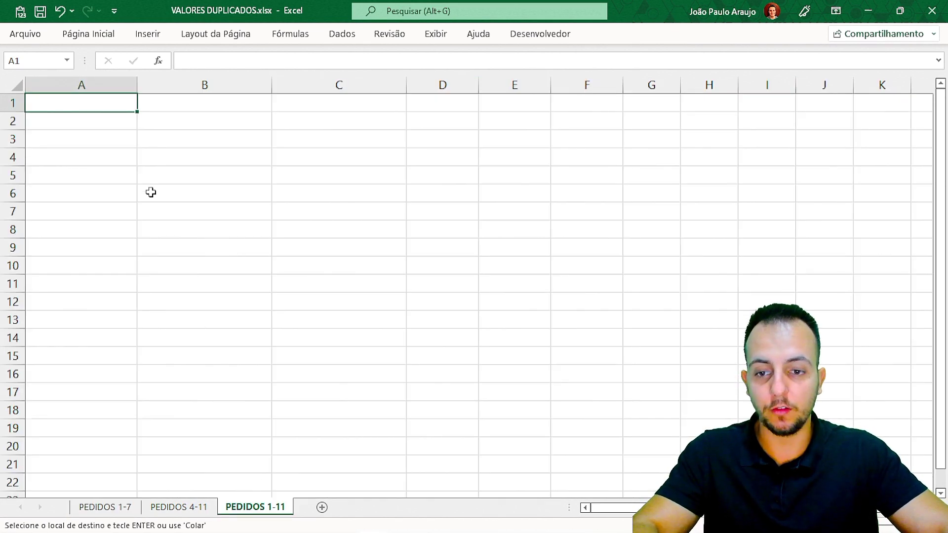
key("ctrl+v")
left_click(127, 209)
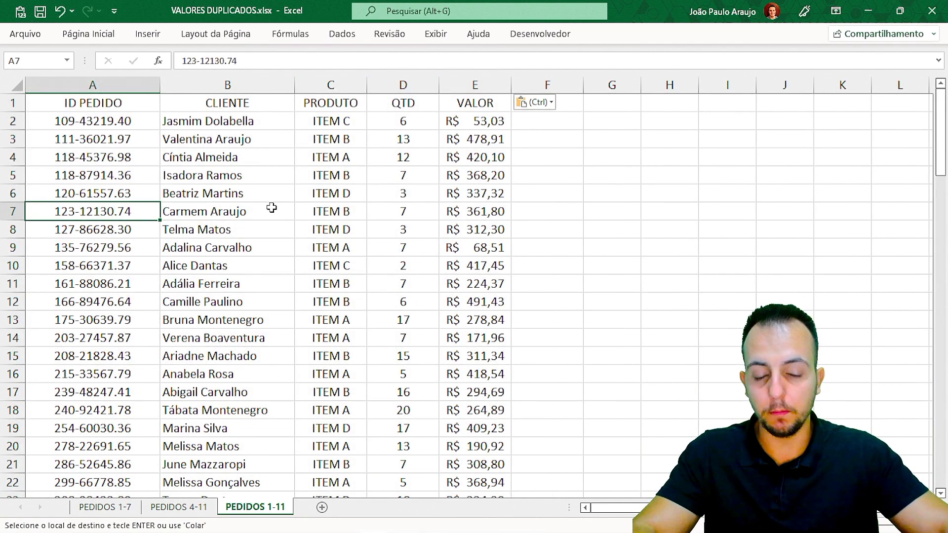
key("ctrl+Down")
scroll(272, 207, "down", 3)
scroll(148, 247, "down", 2)
left_click(76, 281)
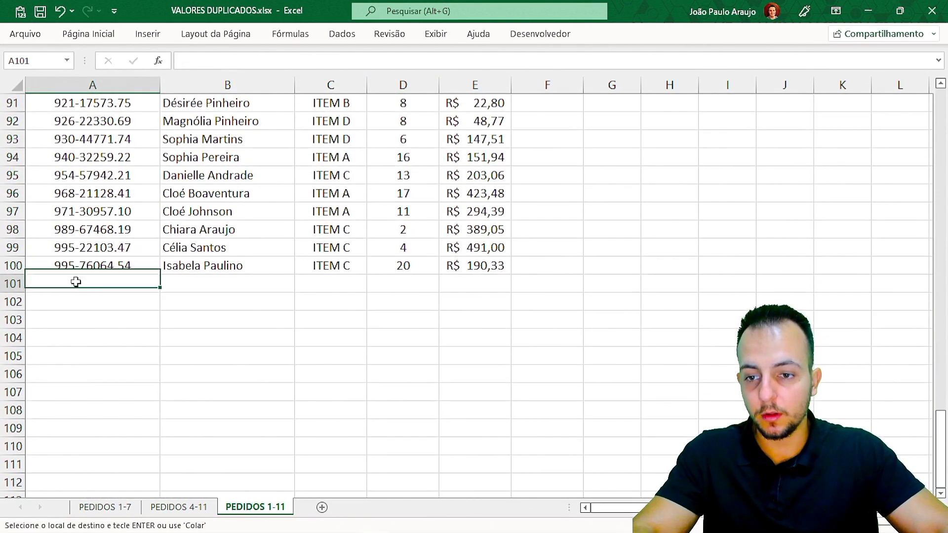
Append PEDIDOS 4-11 rows A2:E57 at A101 and review the combined list.
left_click(171, 508)
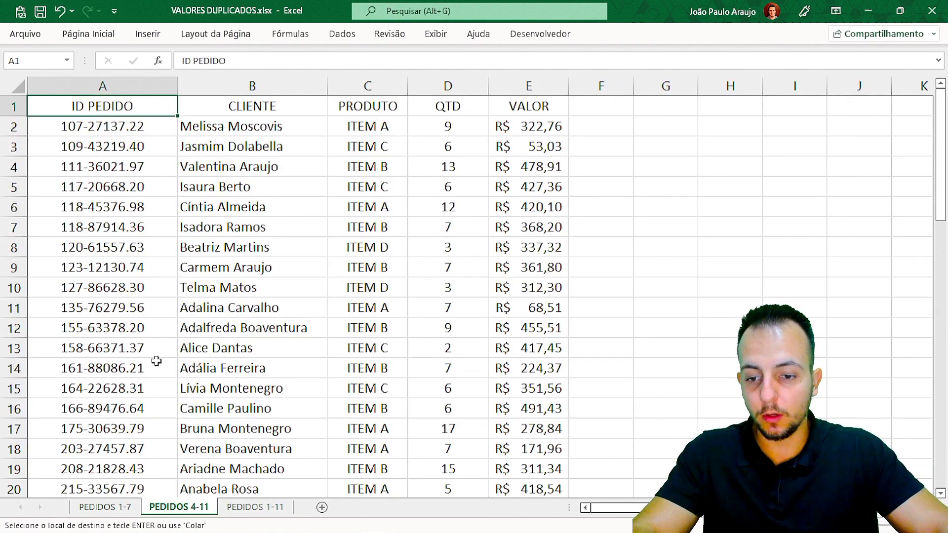
left_click_drag(104, 127, 541, 522)
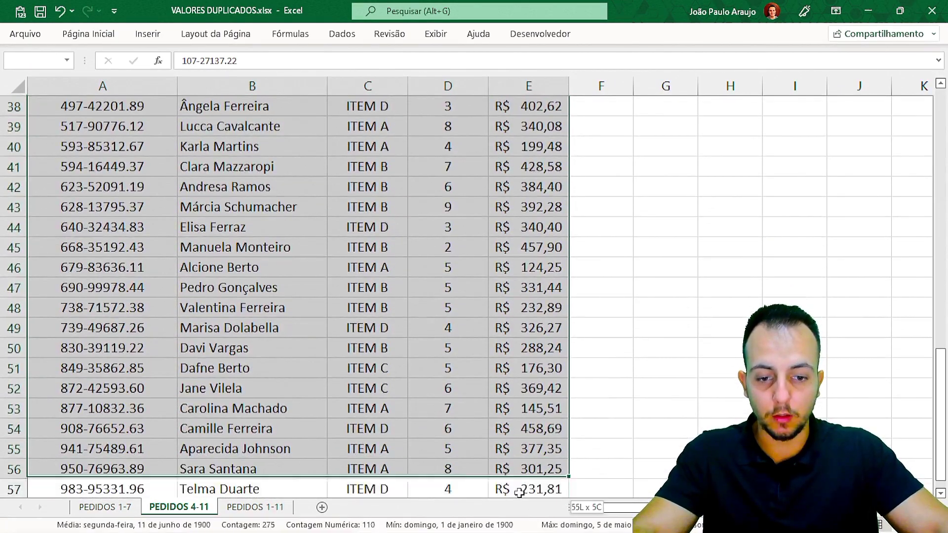
mouse_move(541, 522)
left_mouse_down()
mouse_move(522, 466)
mouse_move(445, 456)
left_mouse_up()
key("ctrl+c")
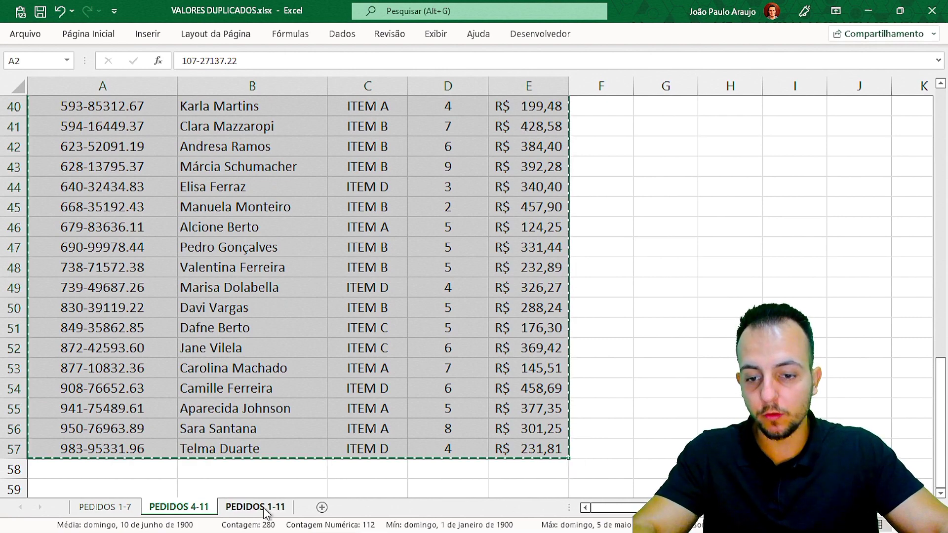
left_click(264, 509)
key("ctrl+v")
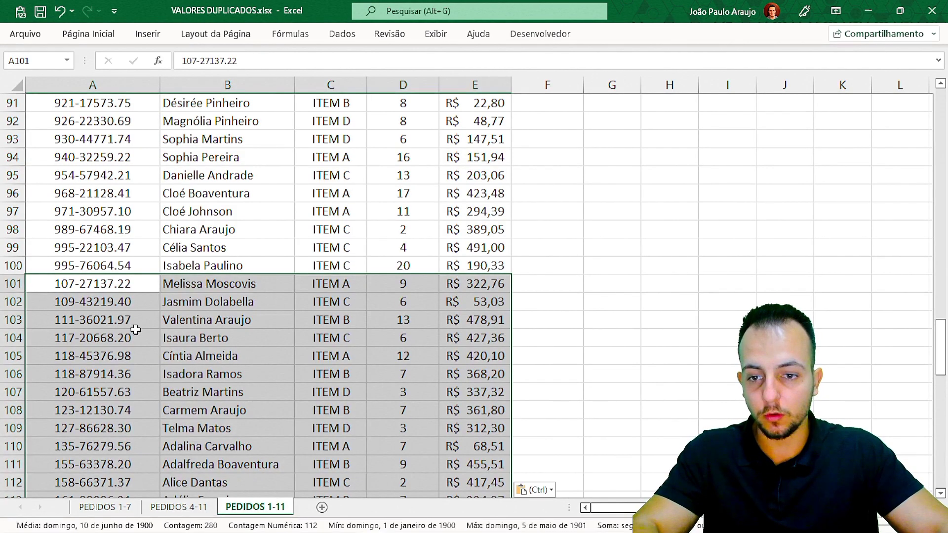
left_click(131, 335)
key("ctrl+Home")
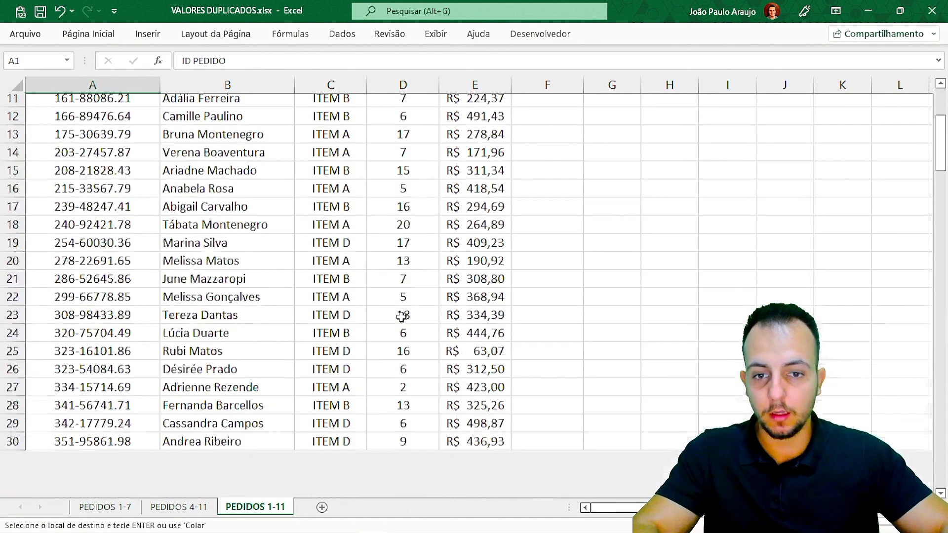
left_click_drag(940, 121, 944, 473)
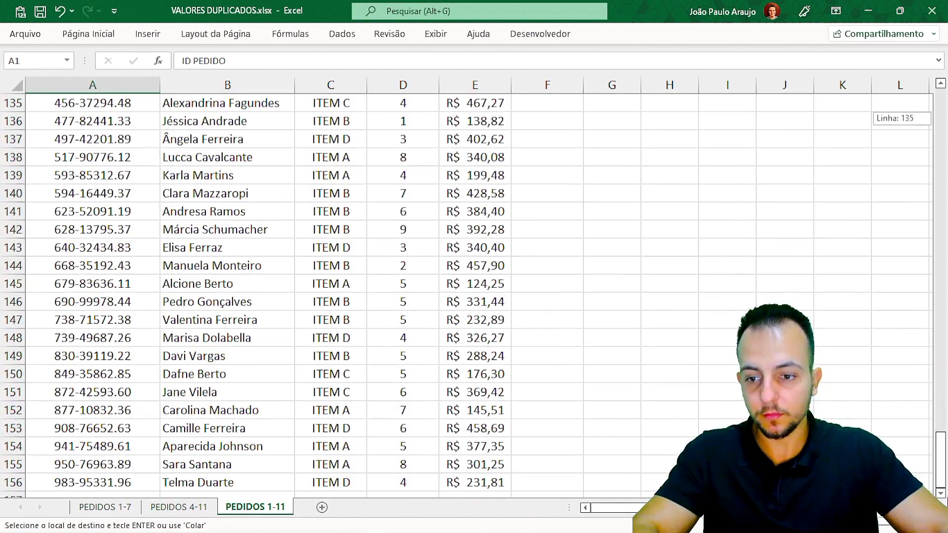
scroll(655, 423, "down", 2)
scroll(647, 389, "up", 6)
scroll(645, 383, "up", 4)
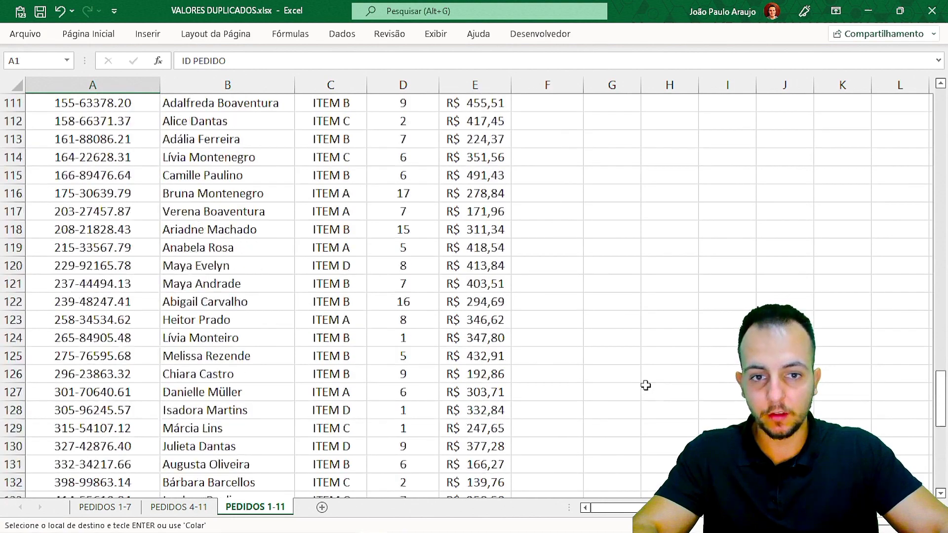
scroll(645, 383, "up", 4)
left_click_drag(943, 370, 940, 99)
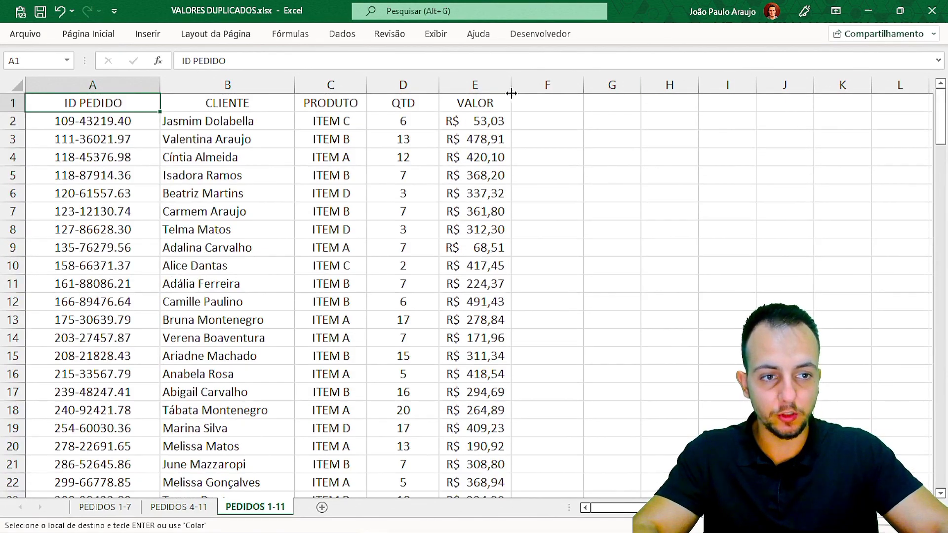
Select the whole ID PEDIDO column A of the combined order list.
left_click(191, 123)
left_click(130, 105)
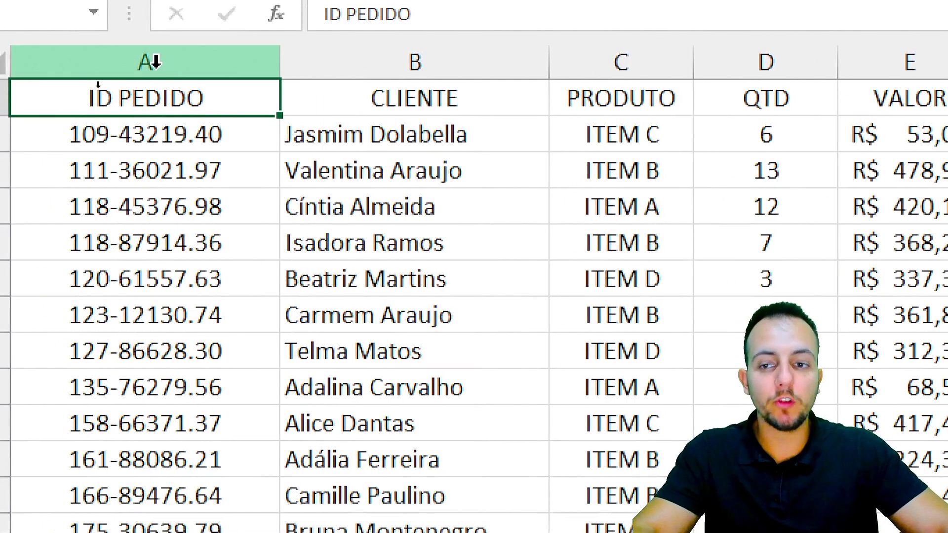
left_click(95, 85)
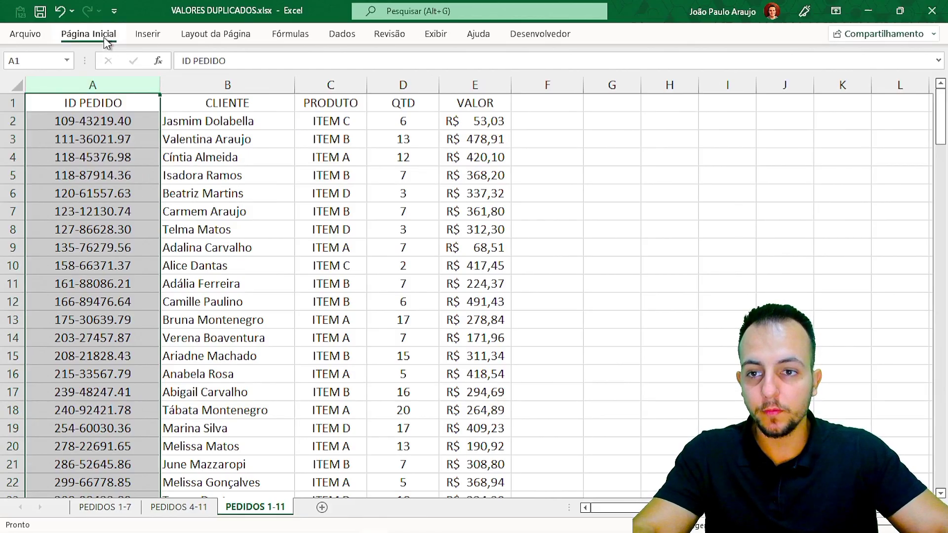
Apply a Duplicate Values rule to column A with Light Red Fill and Dark Red Text.
left_click(106, 37)
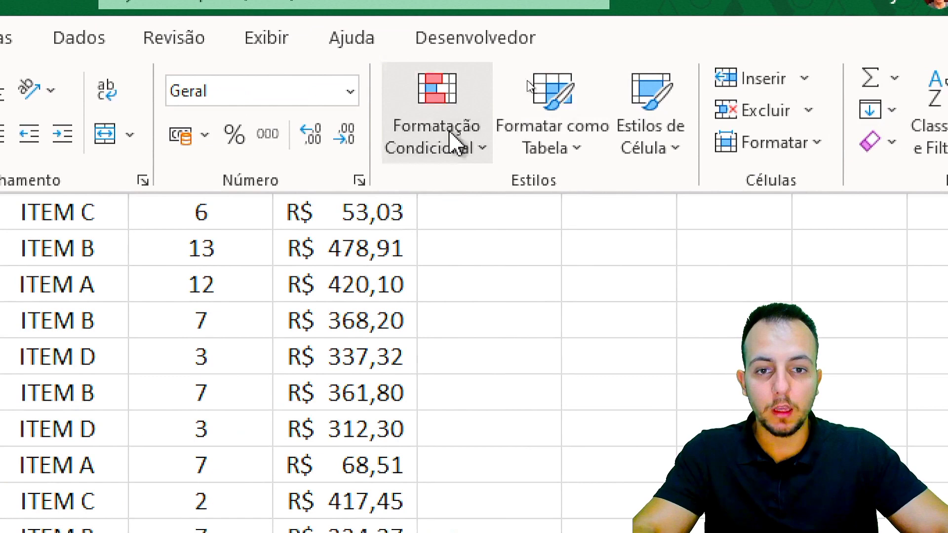
left_click(518, 79)
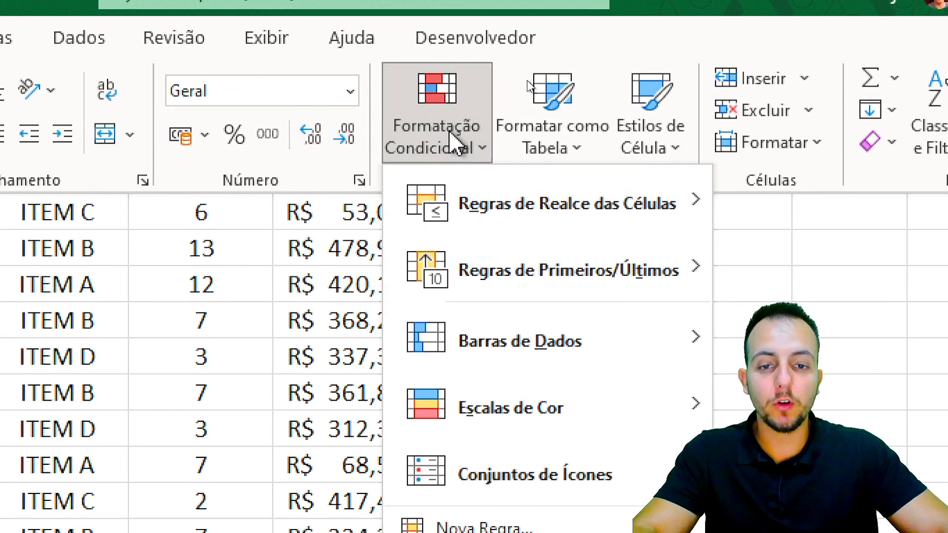
mouse_move(215, 93)
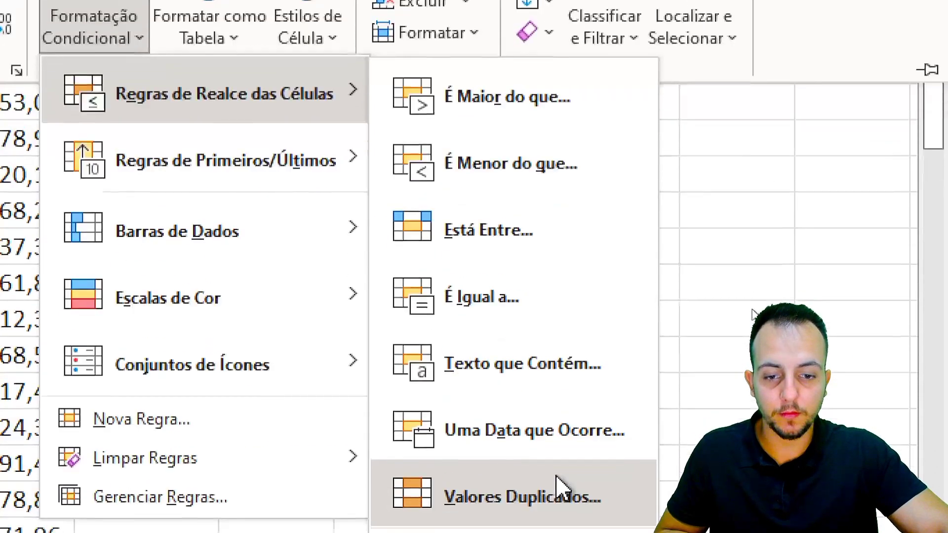
left_click(453, 266)
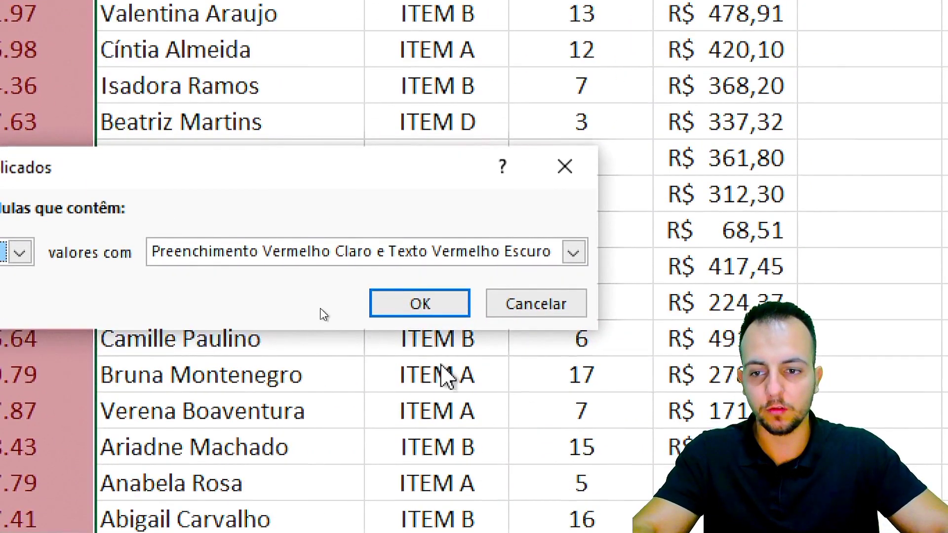
left_click(304, 258)
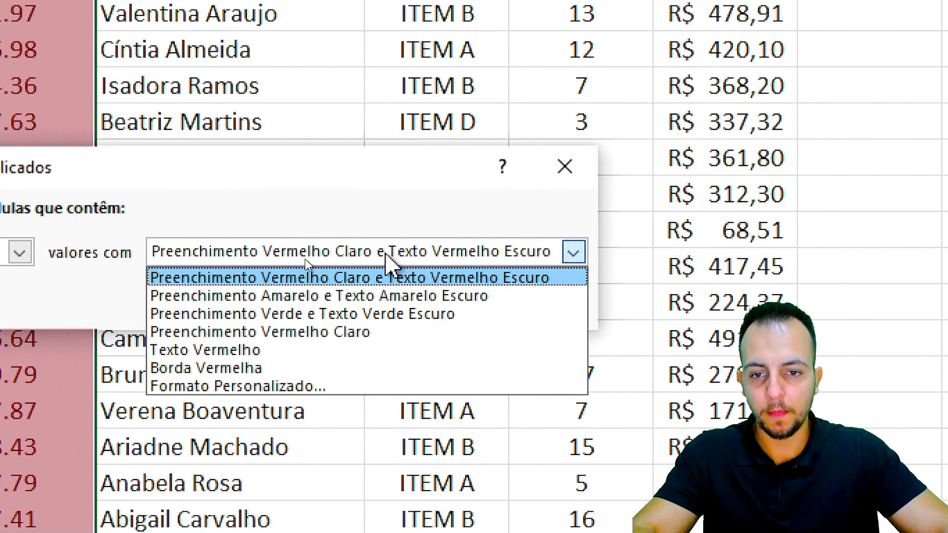
left_click(338, 293)
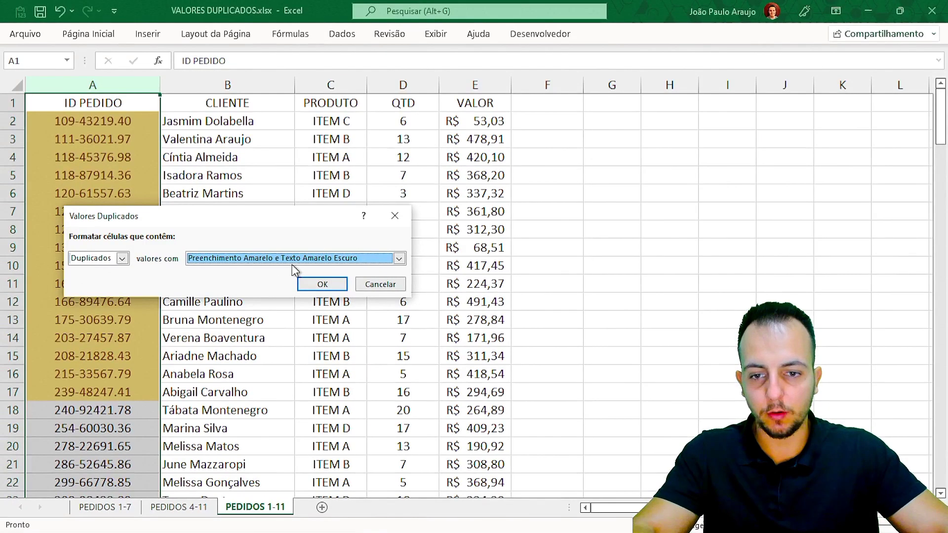
left_click(296, 259)
left_click(296, 289)
left_click(302, 259)
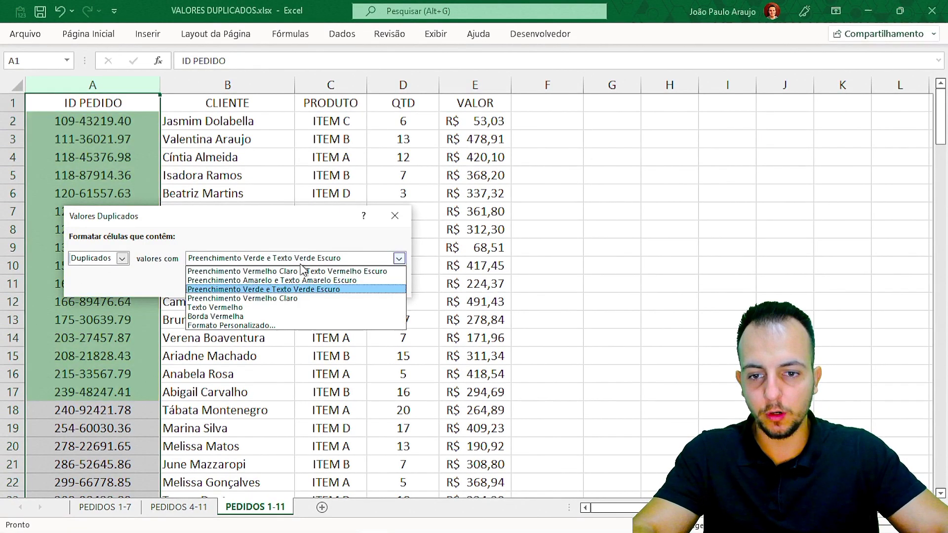
left_click(291, 269)
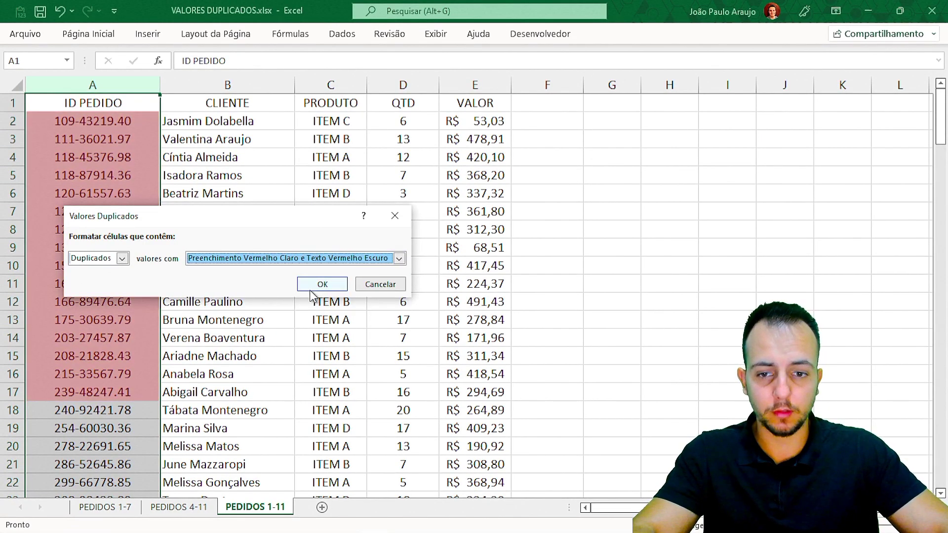
left_click(309, 290)
Select the highlighted order IDs A2 to A17.
left_click(271, 261)
left_click(133, 259)
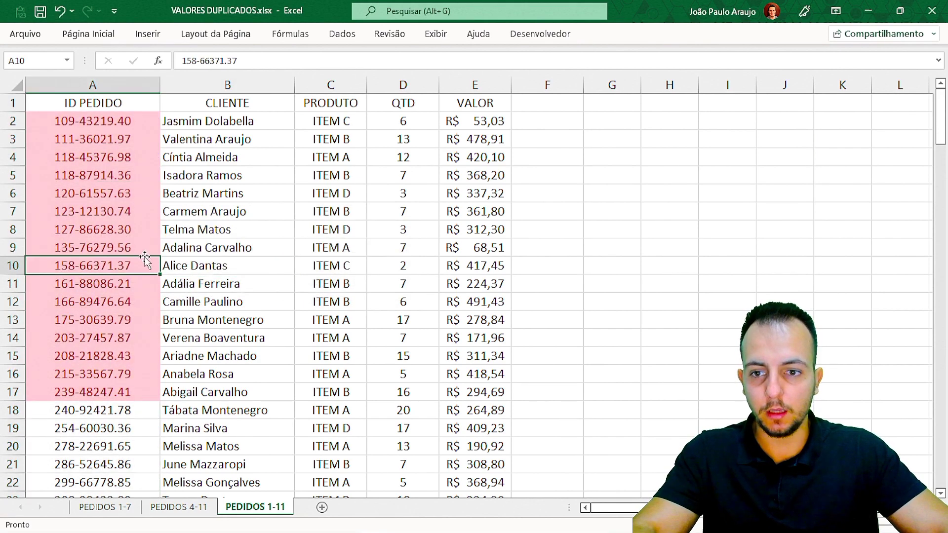
left_click_drag(99, 121, 98, 392)
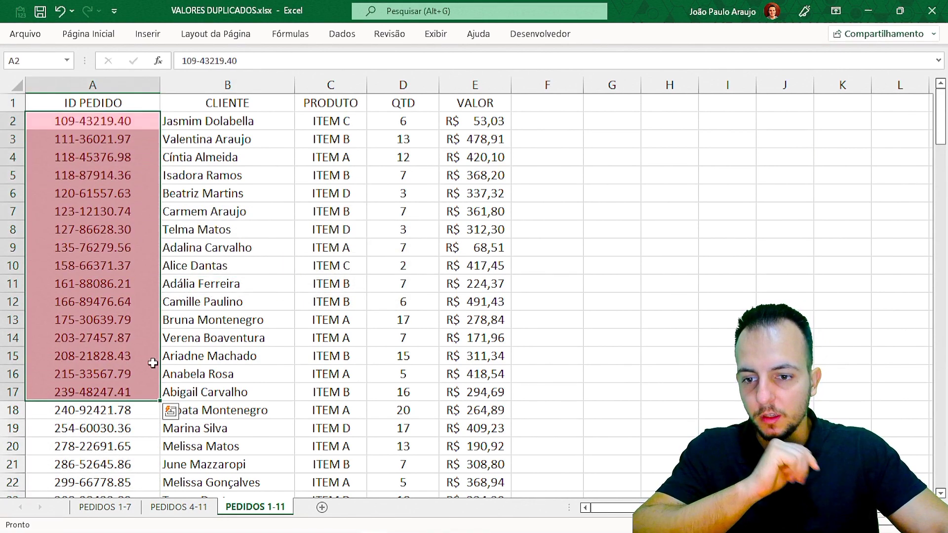
left_click(207, 344)
scroll(208, 344, "down", 2)
scroll(210, 338, "down", 3)
scroll(211, 332, "down", 3)
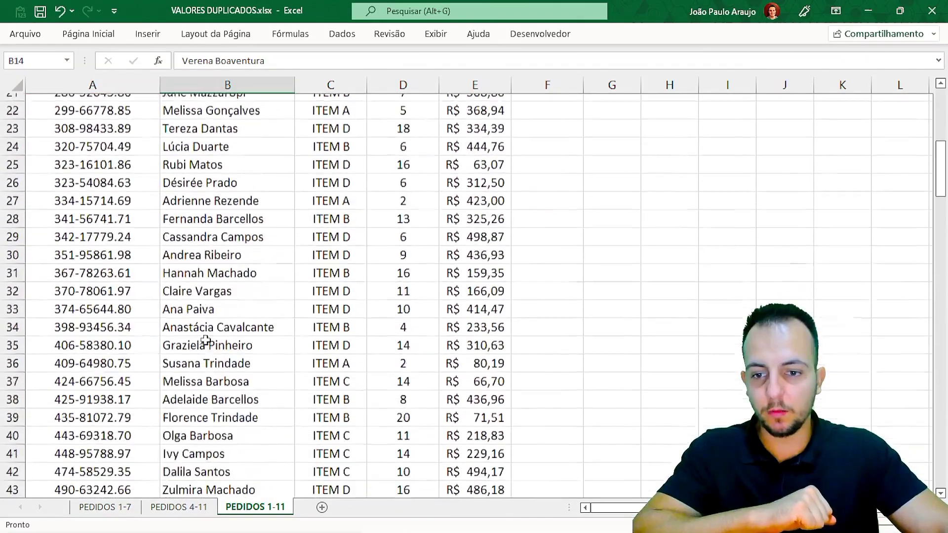
scroll(213, 327, "down", 3)
scroll(213, 327, "down", 6)
mouse_move(939, 232)
left_mouse_down()
mouse_move(942, 456)
mouse_move(943, 389)
left_mouse_up()
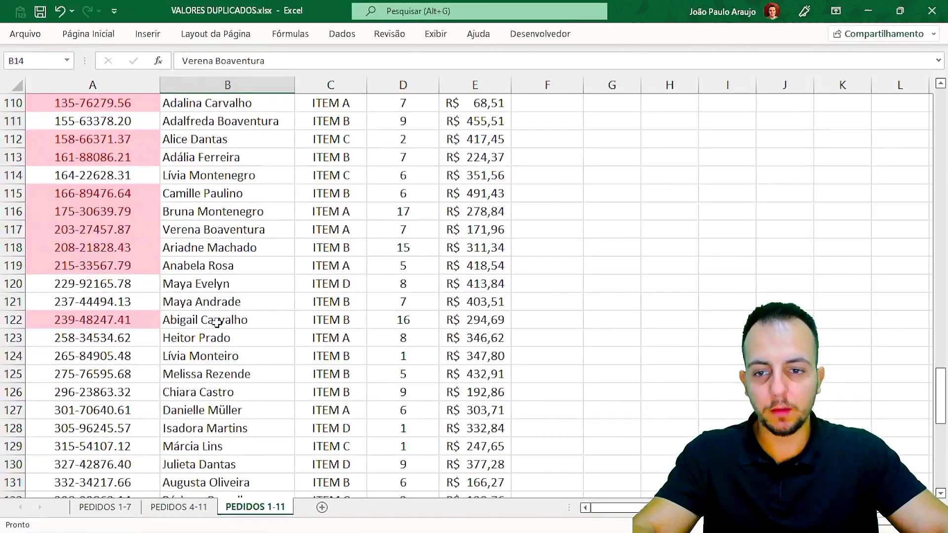
scroll(222, 324, "up", 2)
scroll(223, 325, "up", 3)
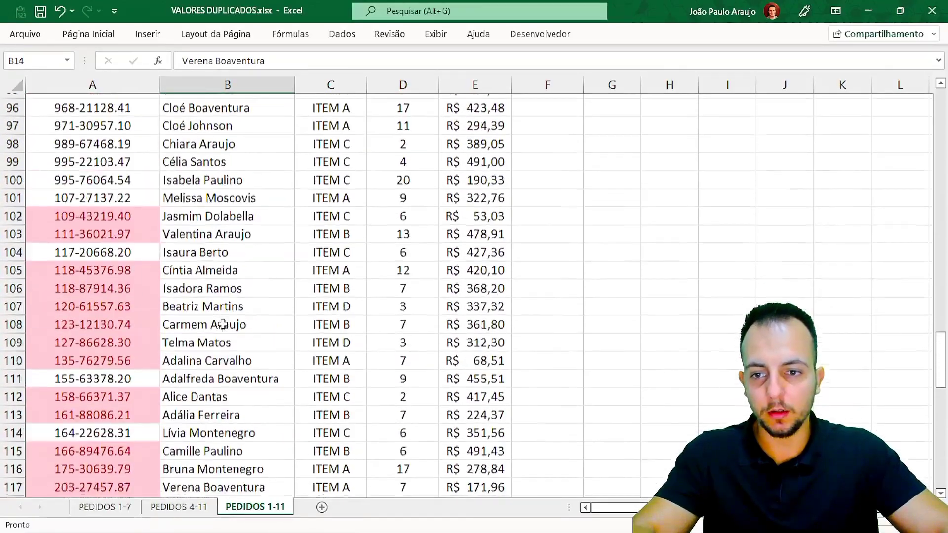
scroll(222, 324, "up", 1)
scroll(222, 324, "up", 3)
scroll(222, 325, "up", 4)
scroll(224, 324, "up", 3)
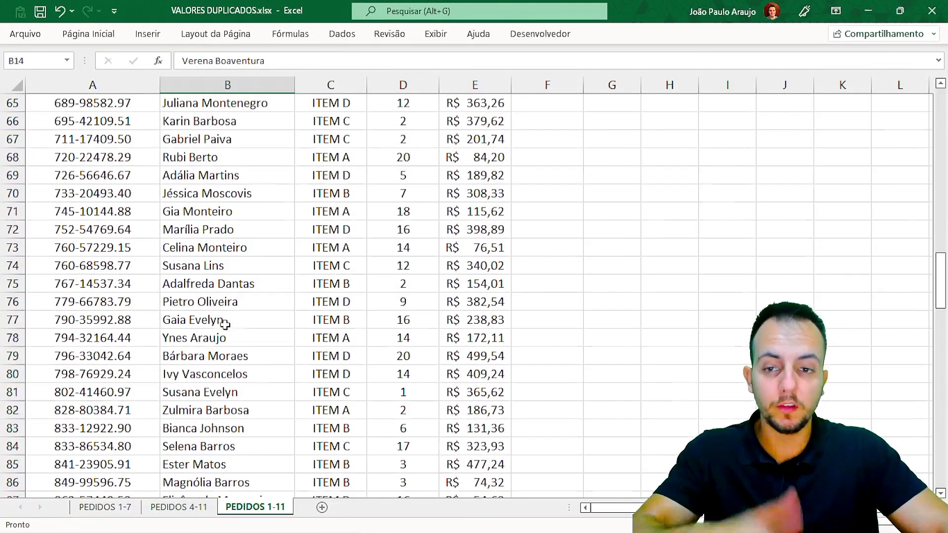
left_click_drag(937, 149, 895, 101)
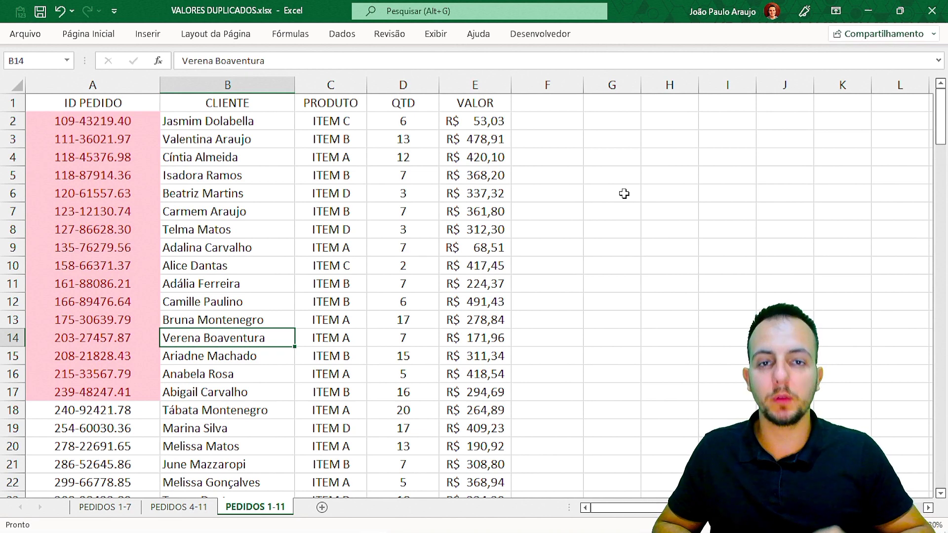
Add filter arrows to the order table's headers.
left_click(153, 110)
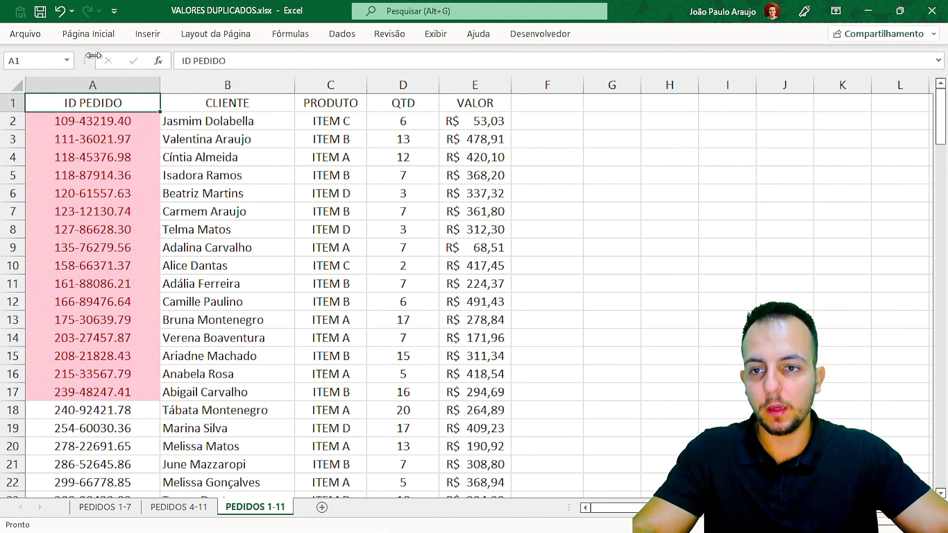
left_click(289, 177)
left_click(112, 41)
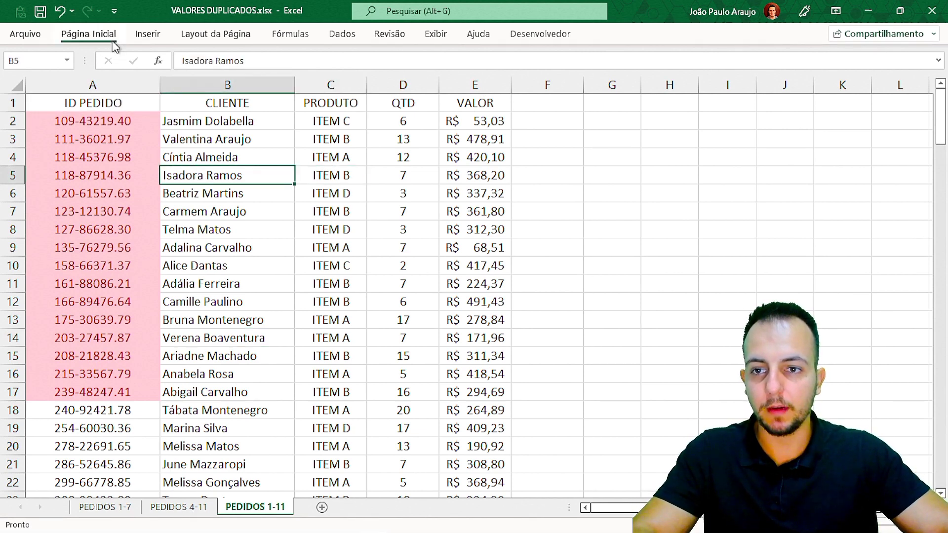
left_click(782, 88)
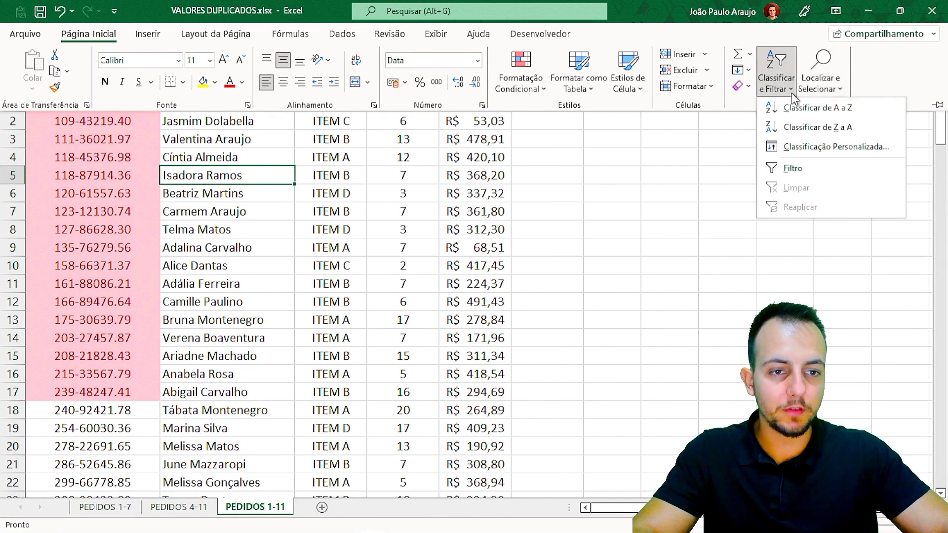
left_click(789, 167)
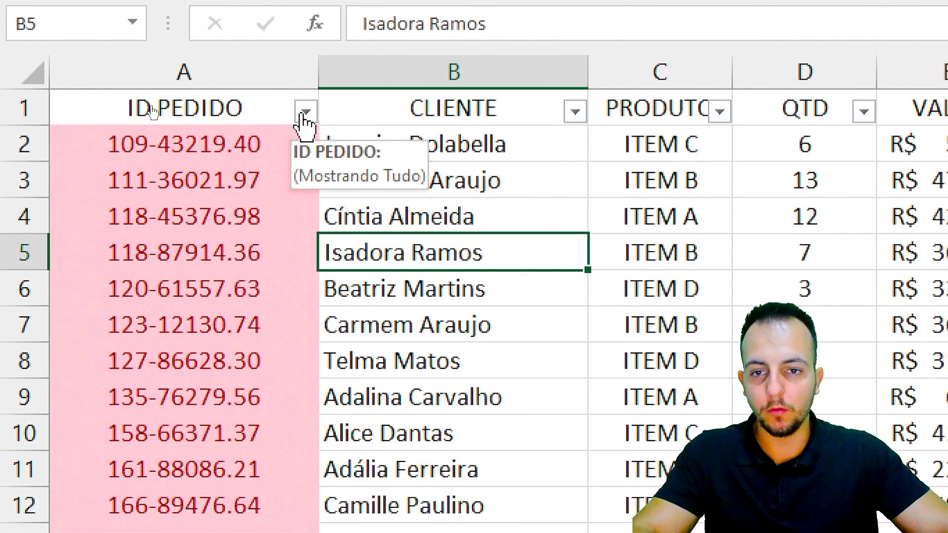
Sort by ID PEDIDO A to Z and mark the adjacent duplicate pairs.
left_click(306, 112)
left_click(180, 144)
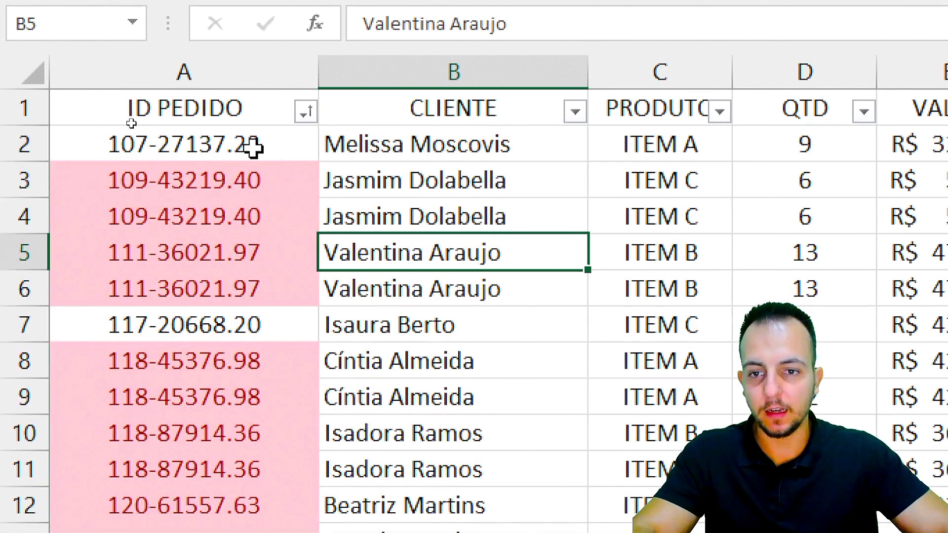
left_click(282, 158)
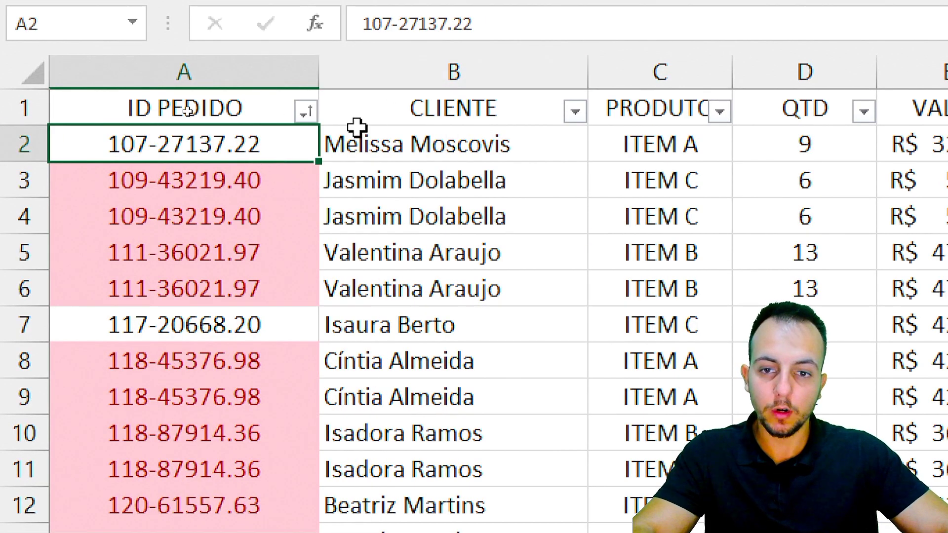
mouse_move(287, 157)
left_mouse_down()
mouse_move(254, 195)
mouse_move(245, 324)
left_mouse_up()
left_click_drag(269, 177, 264, 205)
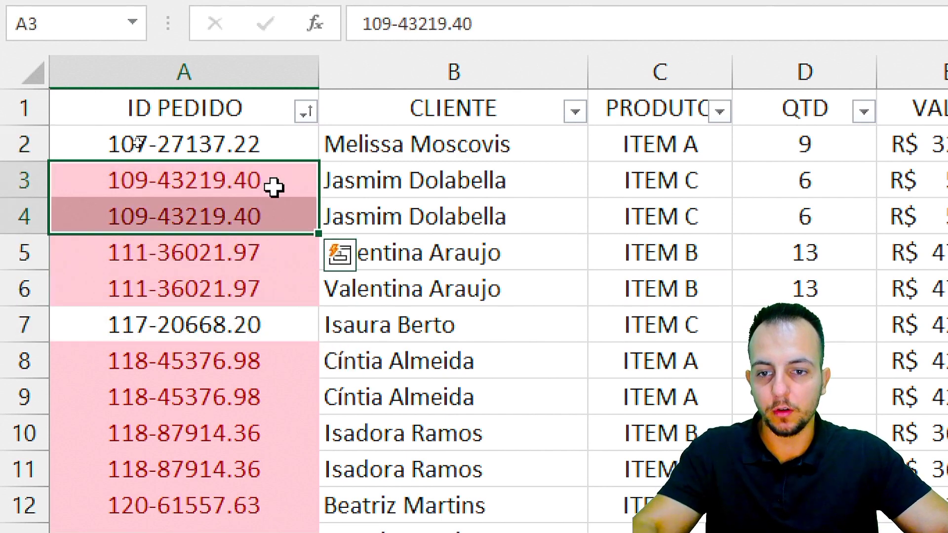
mouse_move(271, 247)
left_mouse_down()
mouse_move(265, 283)
mouse_move(285, 288)
mouse_move(281, 304)
left_mouse_up()
left_click_drag(277, 246, 274, 284)
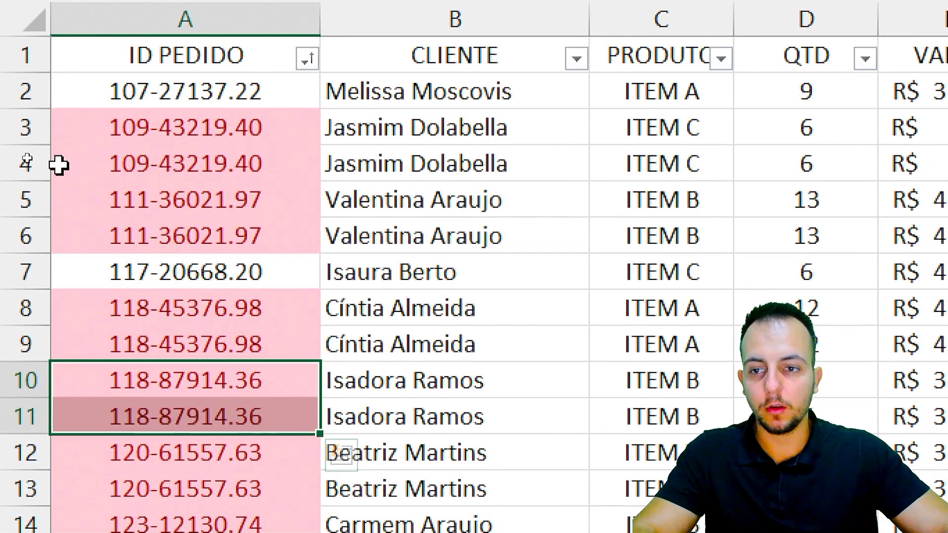
left_click(28, 163)
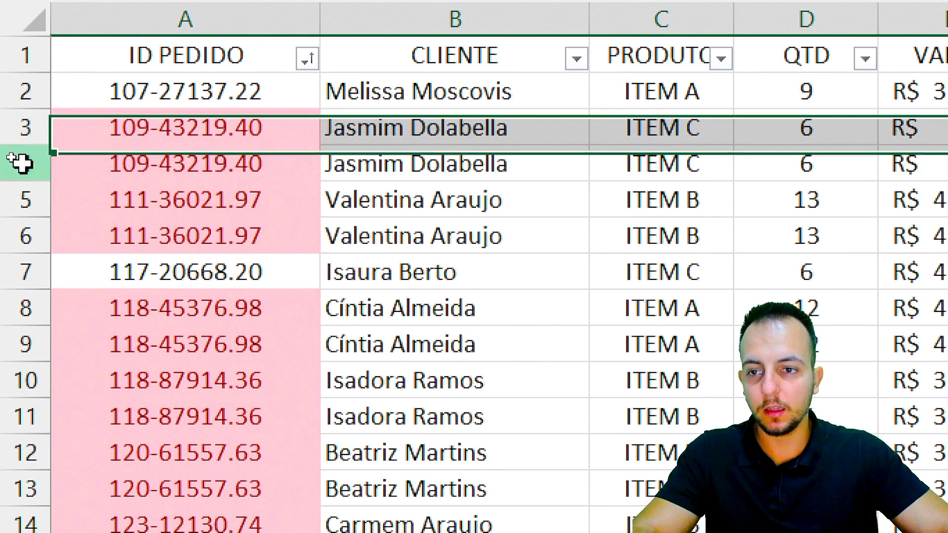
right_click(17, 157)
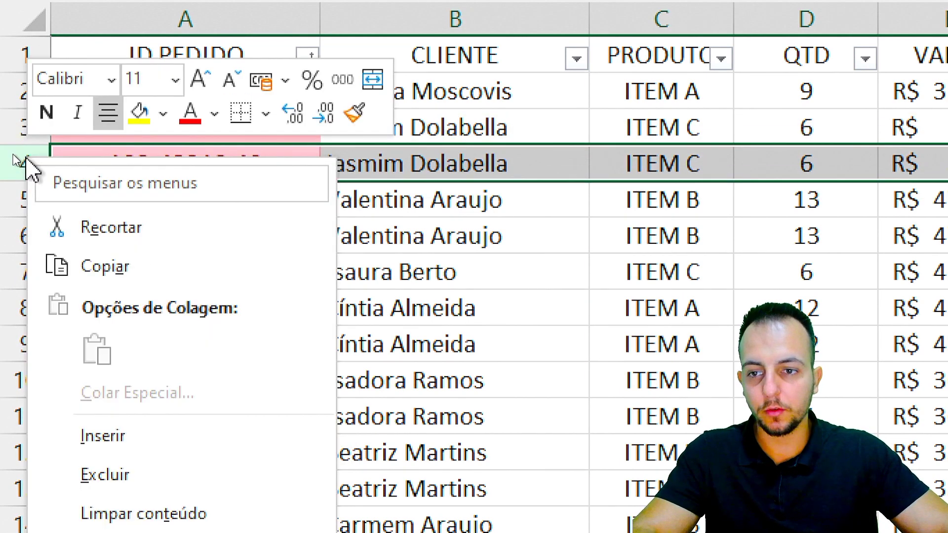
left_click(141, 476)
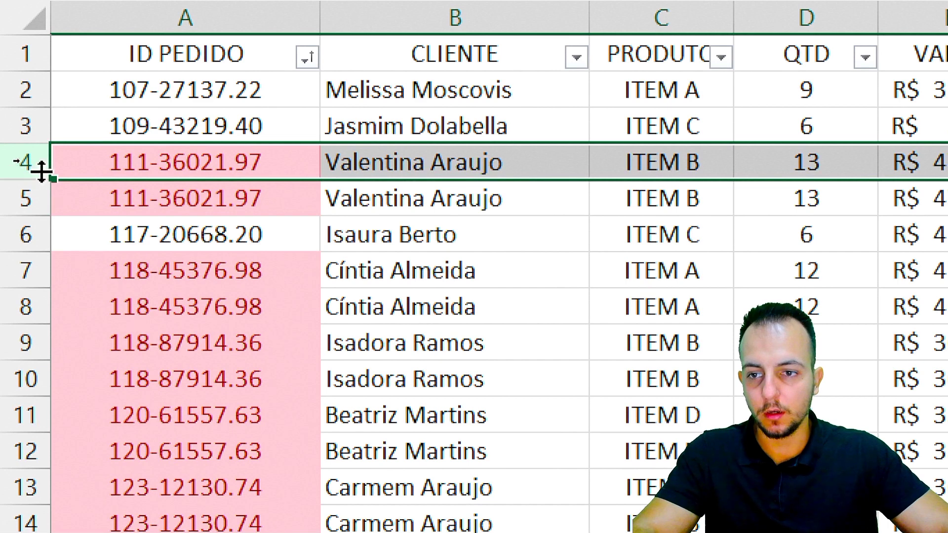
left_click(29, 197)
left_click(269, 167)
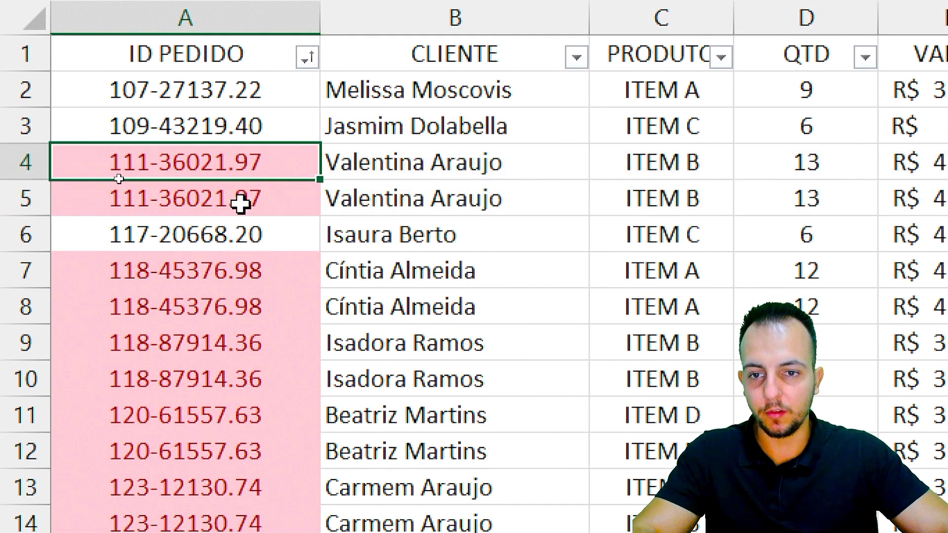
left_click(27, 197)
right_click(27, 197)
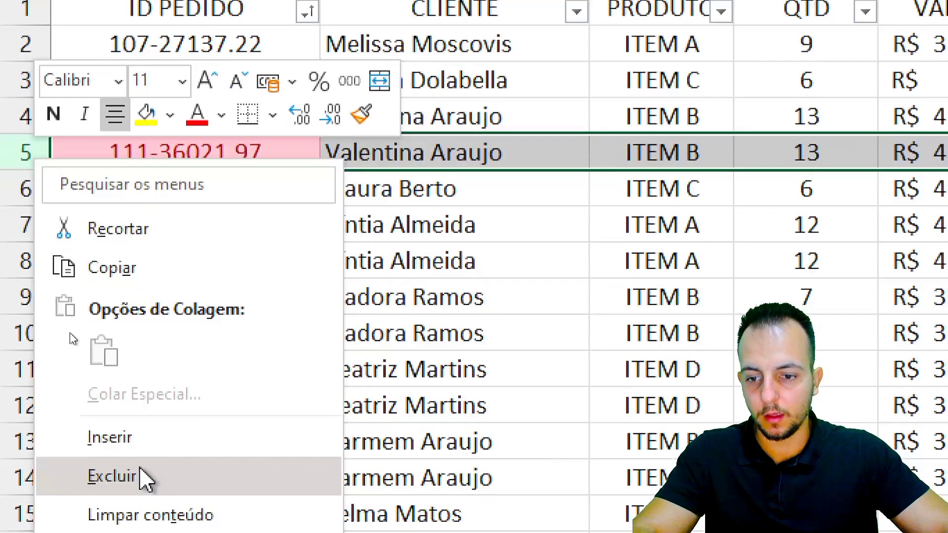
left_click(146, 477)
left_click(239, 208)
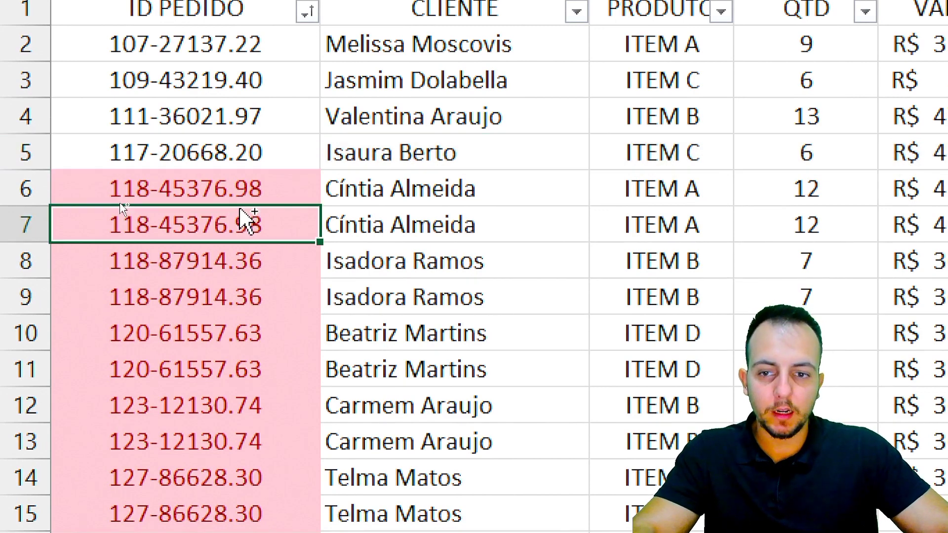
key("ctrl+z")
key("ctrl+z")
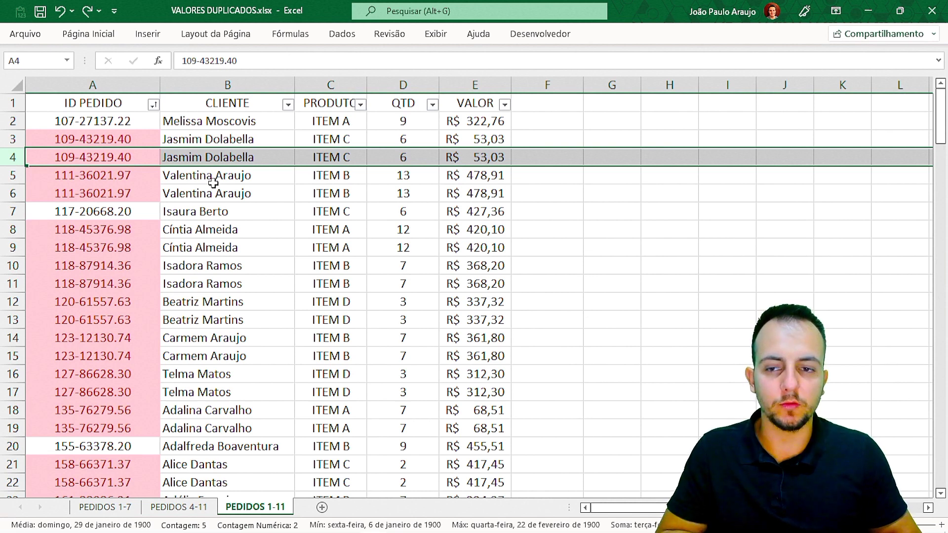
Start a CONT.SE formula in cell F2.
left_click(544, 105)
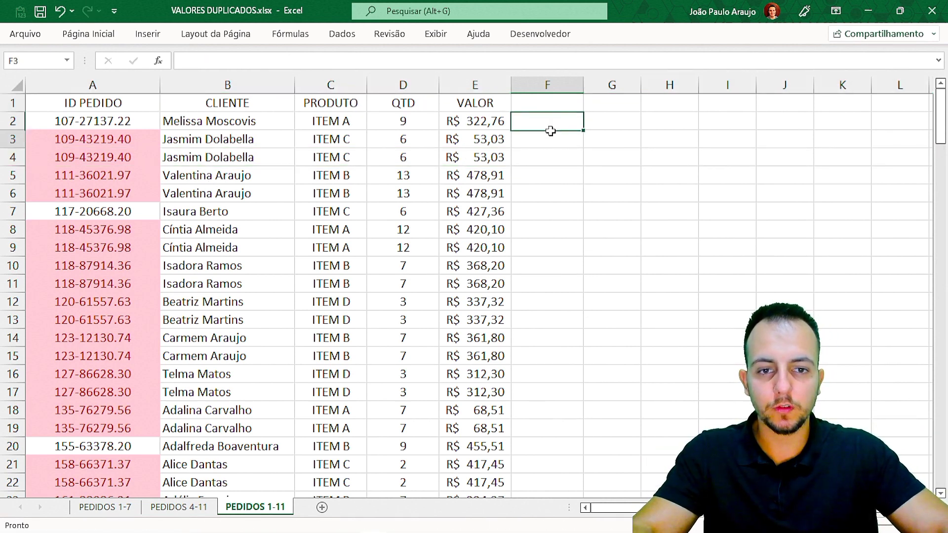
left_click(547, 90)
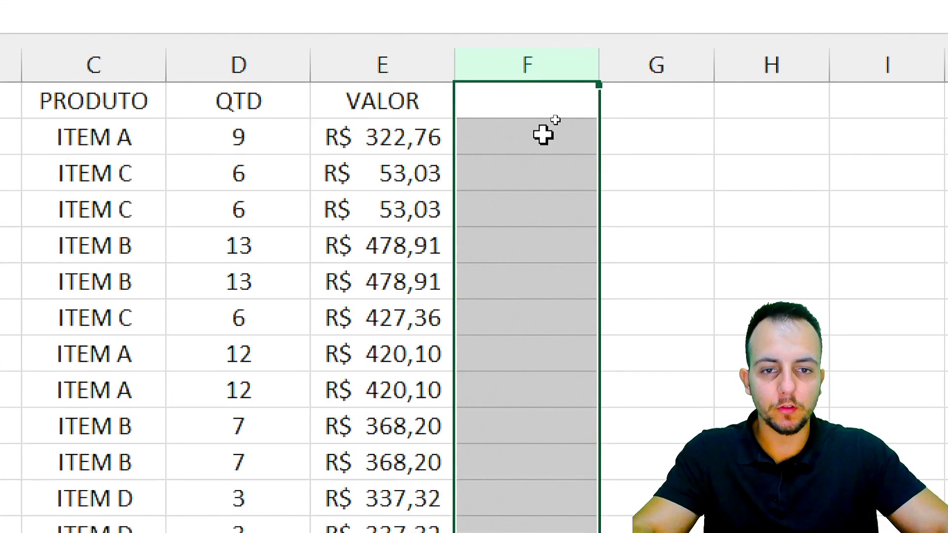
left_click(554, 122)
type("cont")
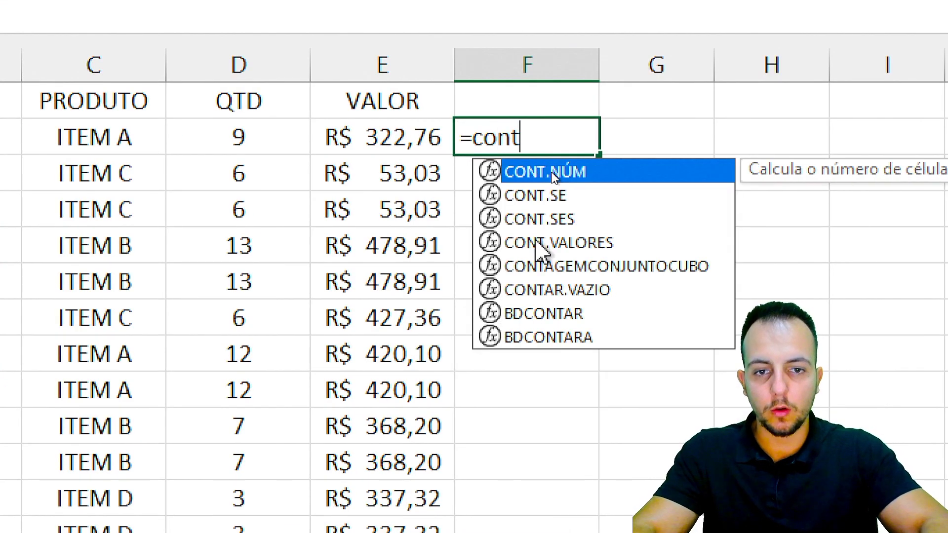
double_click(567, 195)
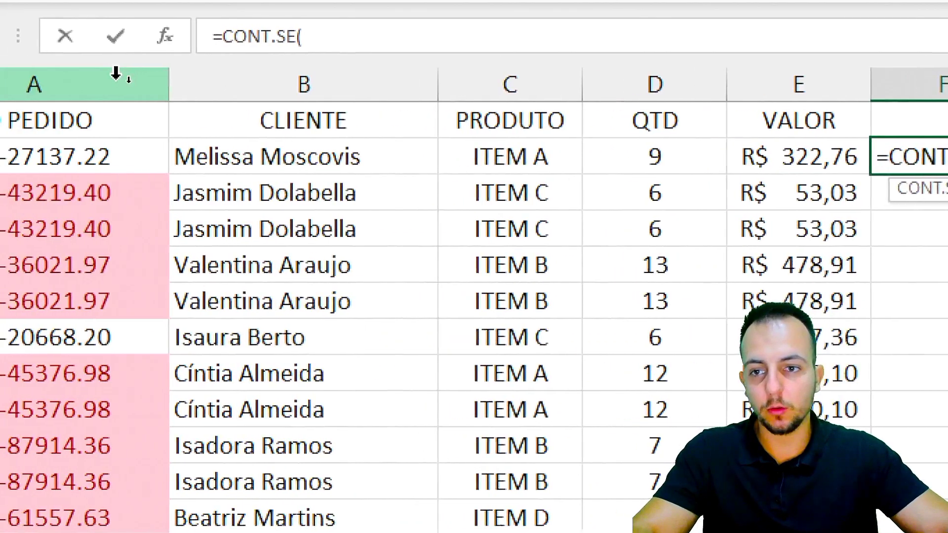
Complete F2 as =CONT.SE(A:A;A2), returning 1 for order 107-27137.22.
left_click(146, 84)
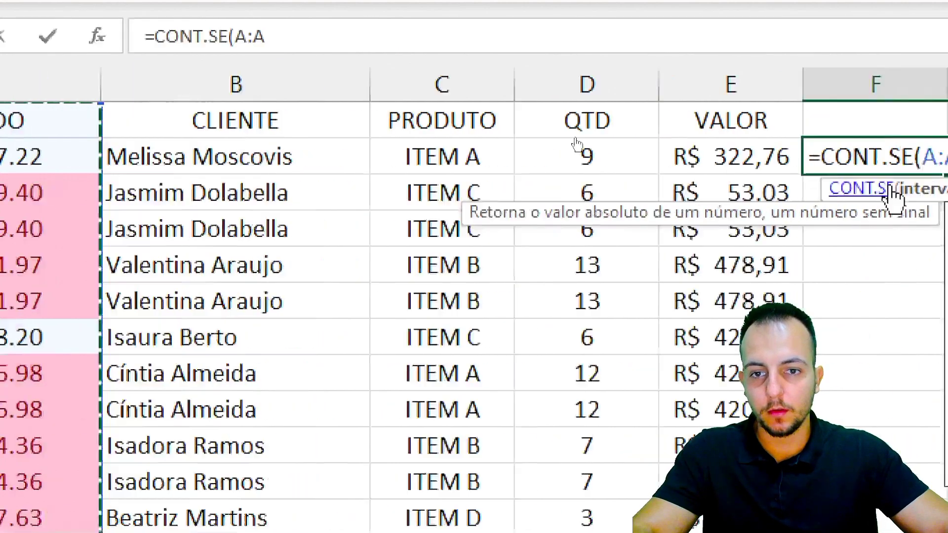
type(";")
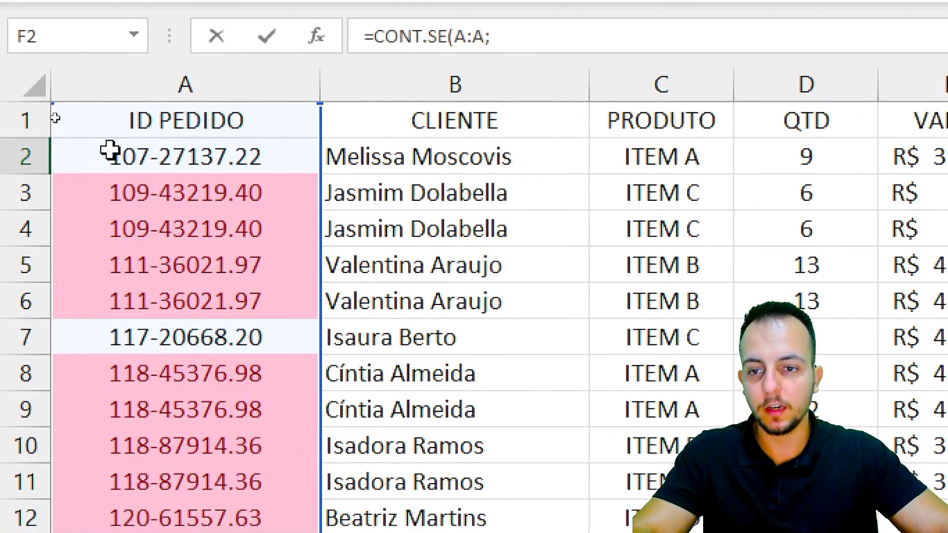
left_click(109, 153)
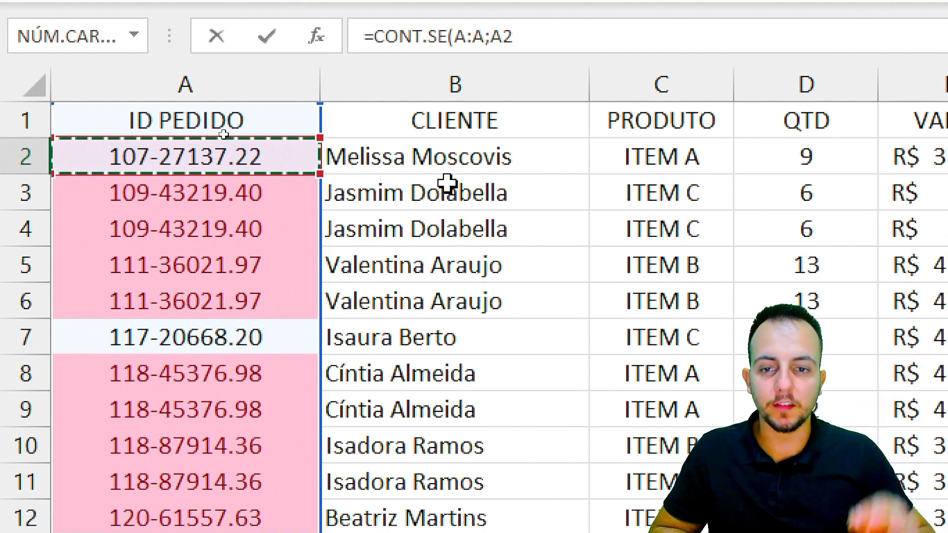
left_click(228, 200)
left_click(233, 236)
left_click(218, 265)
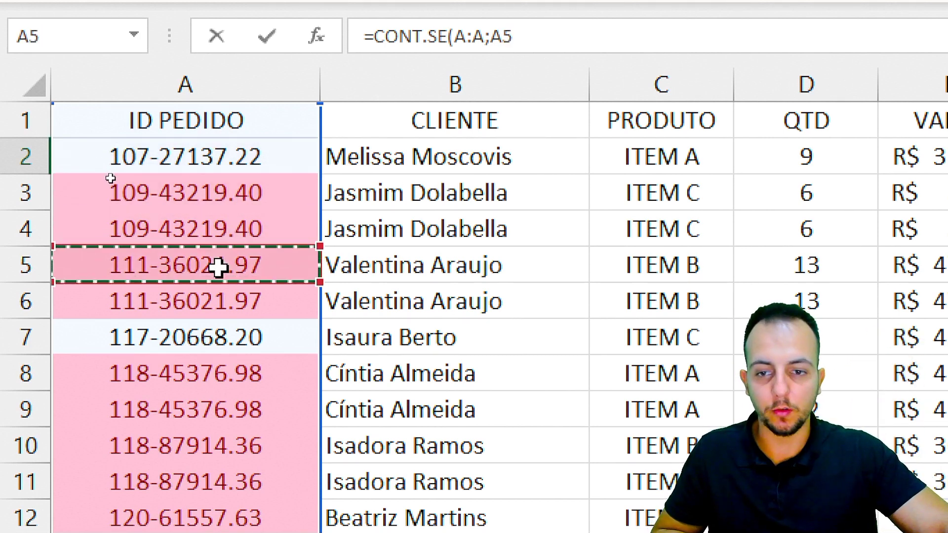
left_click(271, 154)
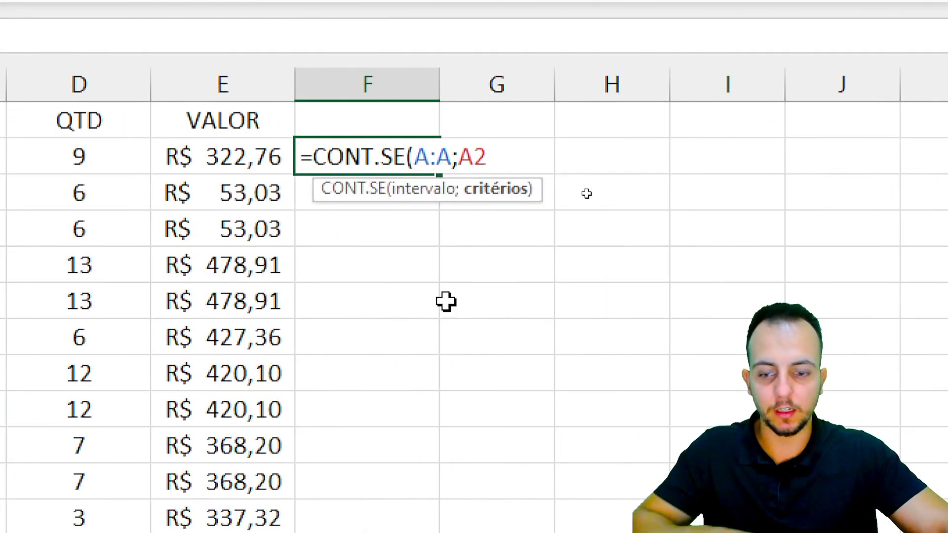
type(")")
key("Return")
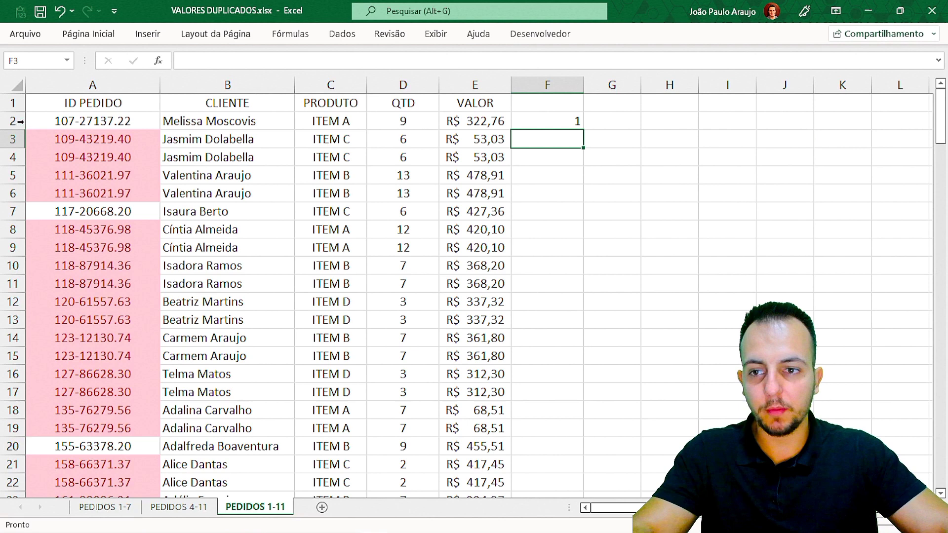
Copy the F2 count formula down to F9 and check the duplicate order's counts of 2.
left_click(20, 121)
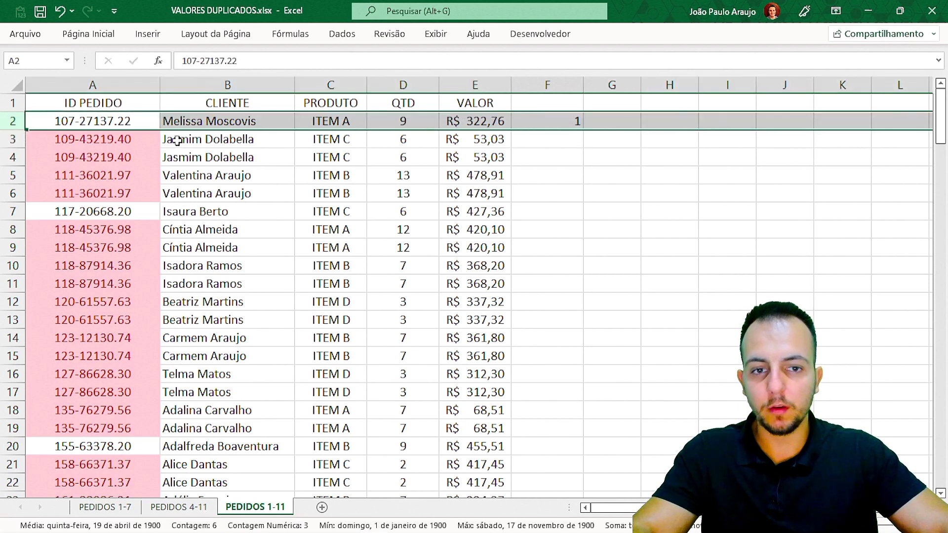
left_click(547, 119)
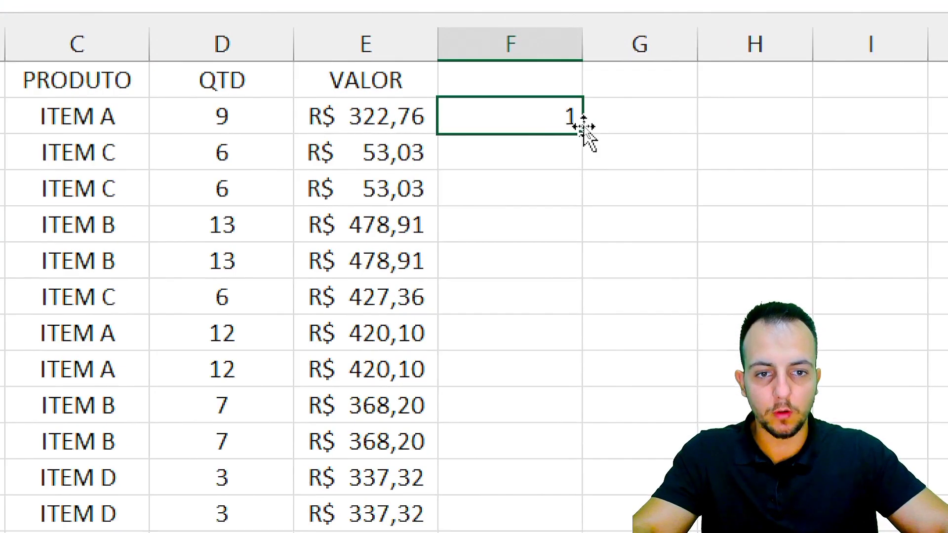
left_click_drag(582, 133, 583, 384)
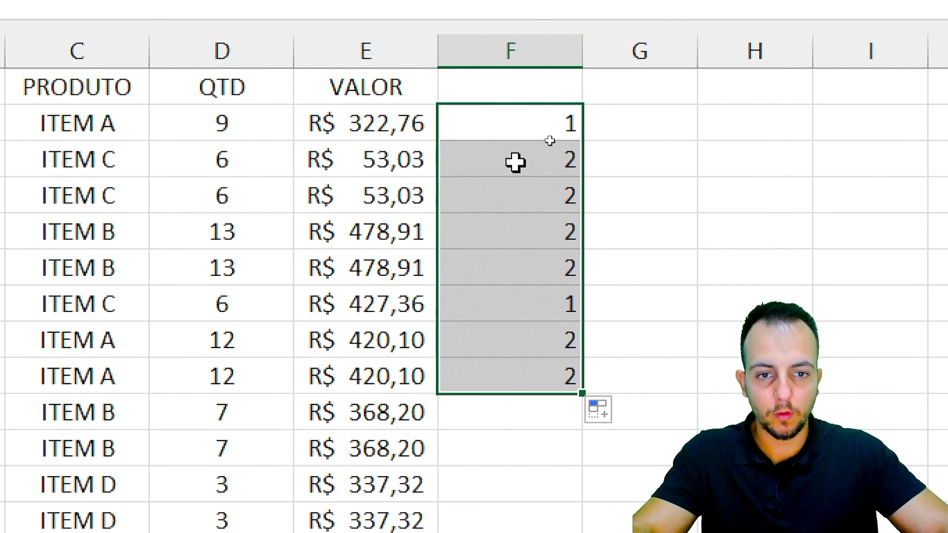
left_click(515, 163)
left_click(506, 198)
left_click(508, 233)
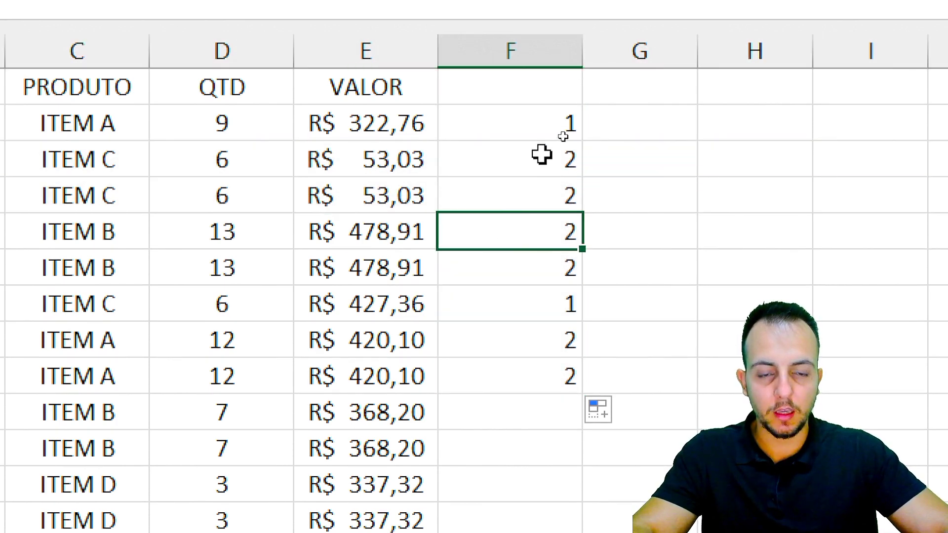
left_click(541, 154)
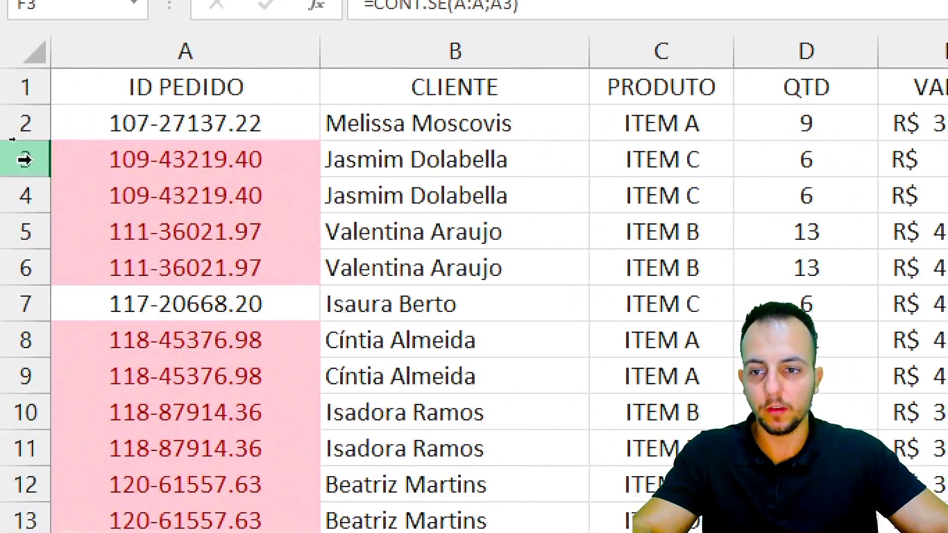
left_click(44, 163)
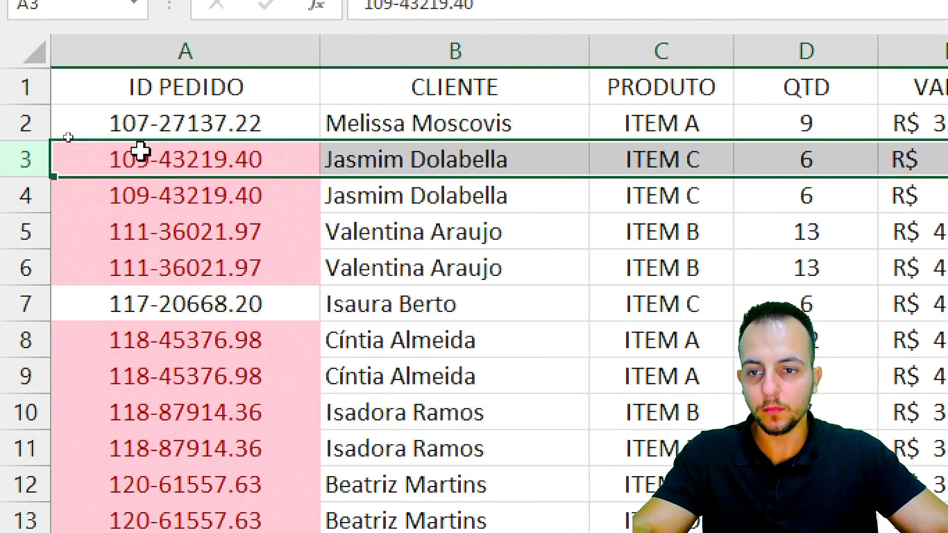
left_click(291, 174)
left_click(250, 201)
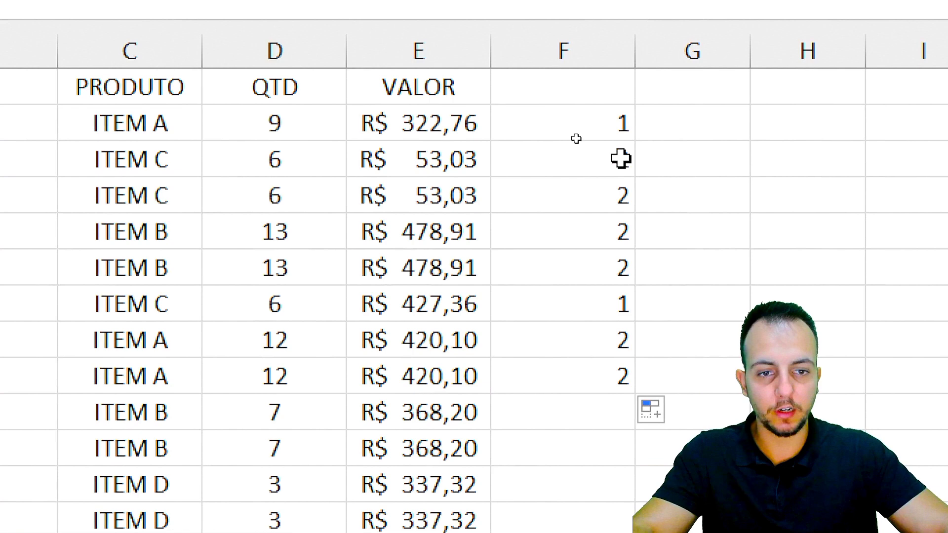
left_click_drag(776, 163, 770, 193)
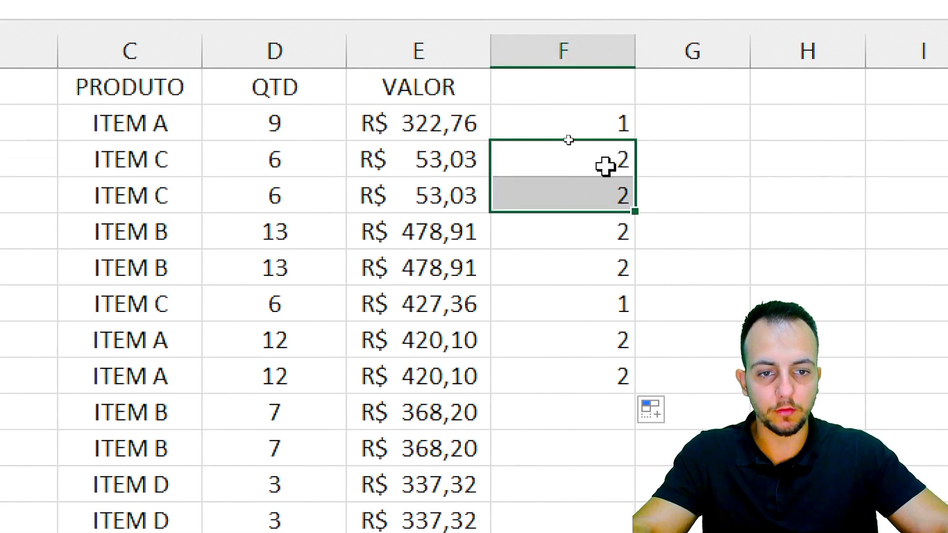
Fill the count formula to the end of the table and review F2's formula.
left_click(429, 118)
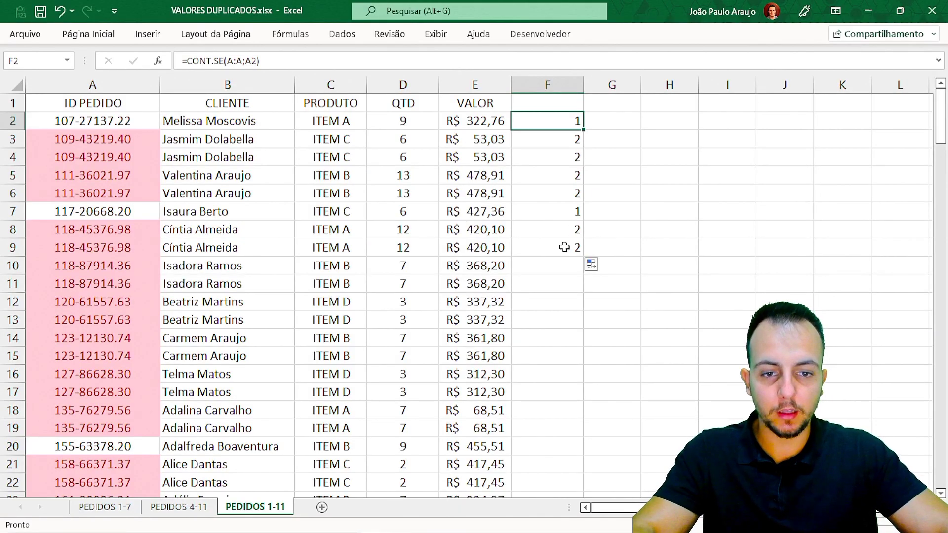
left_click(564, 248)
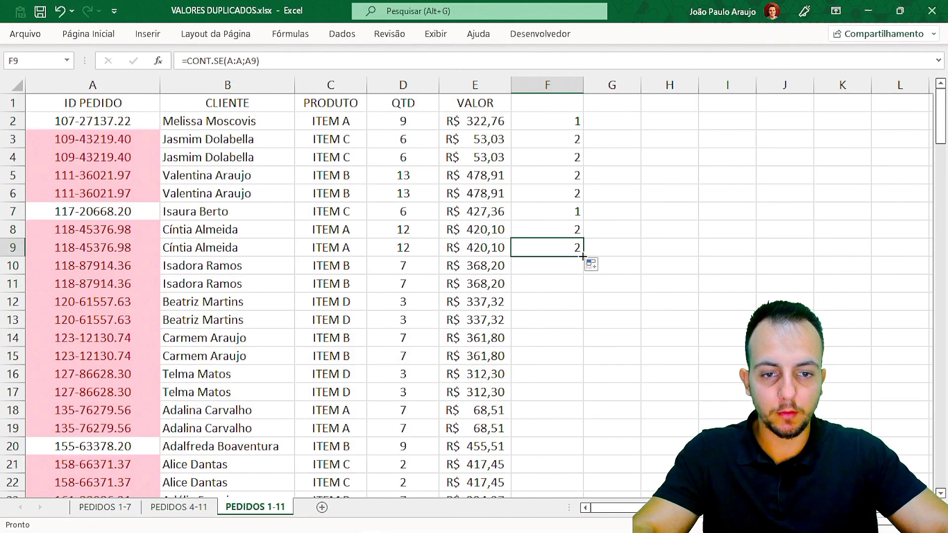
double_click(583, 257)
left_click(565, 281)
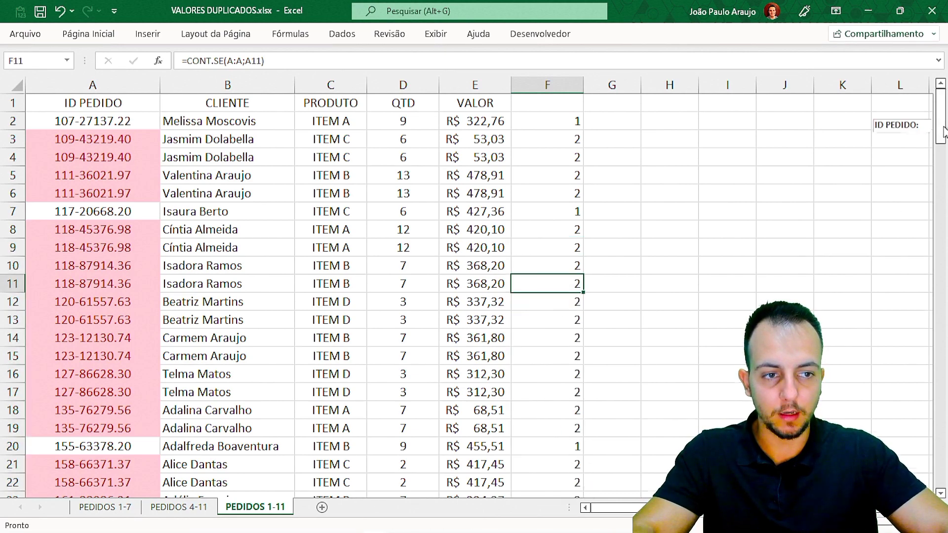
left_click_drag(943, 132, 936, 117)
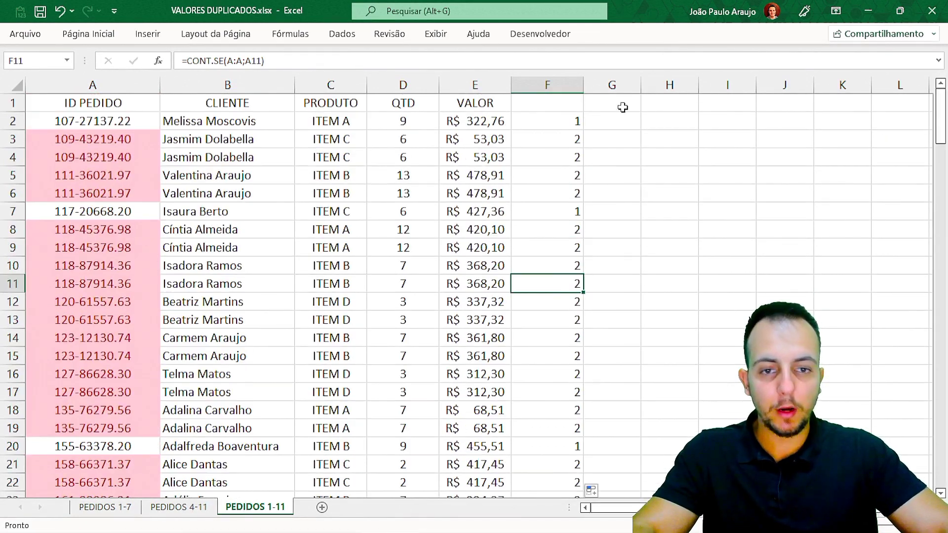
left_click(551, 99)
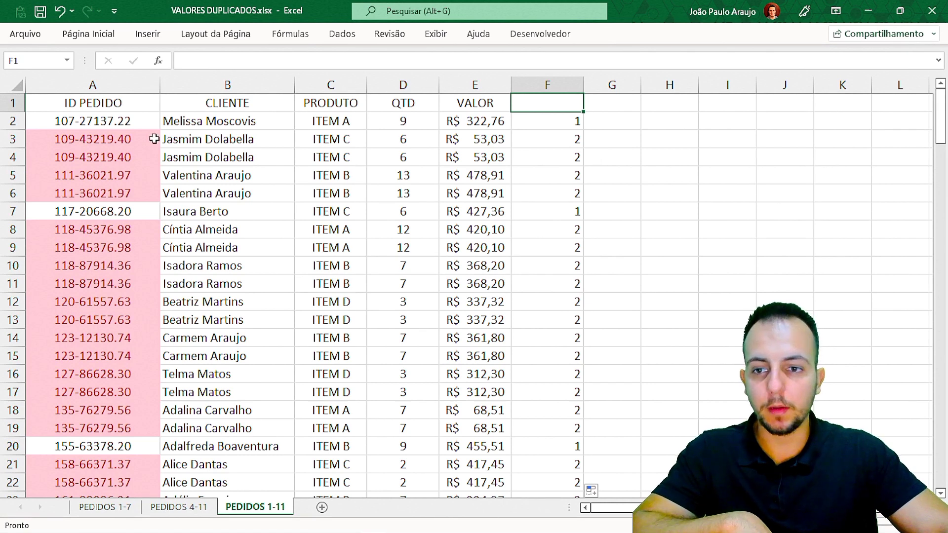
left_click_drag(154, 139, 133, 247)
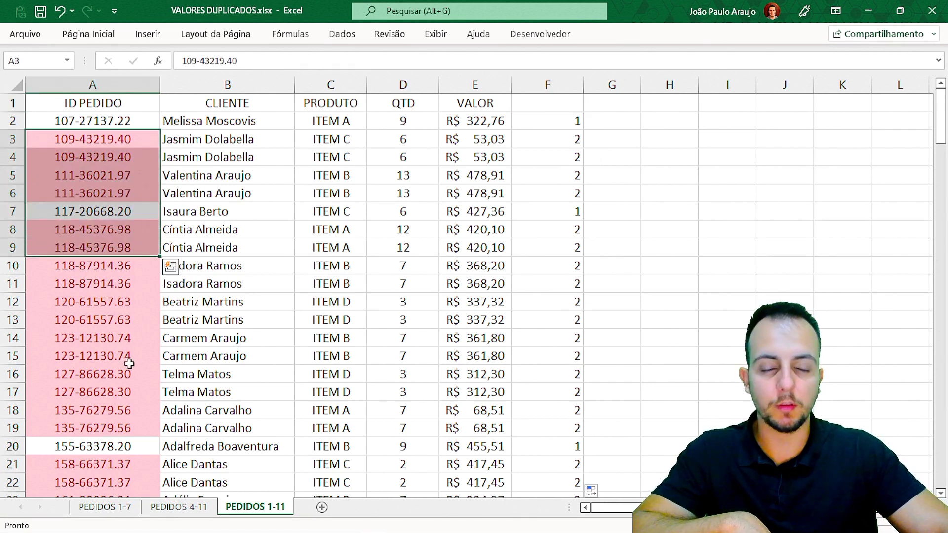
left_click(568, 84)
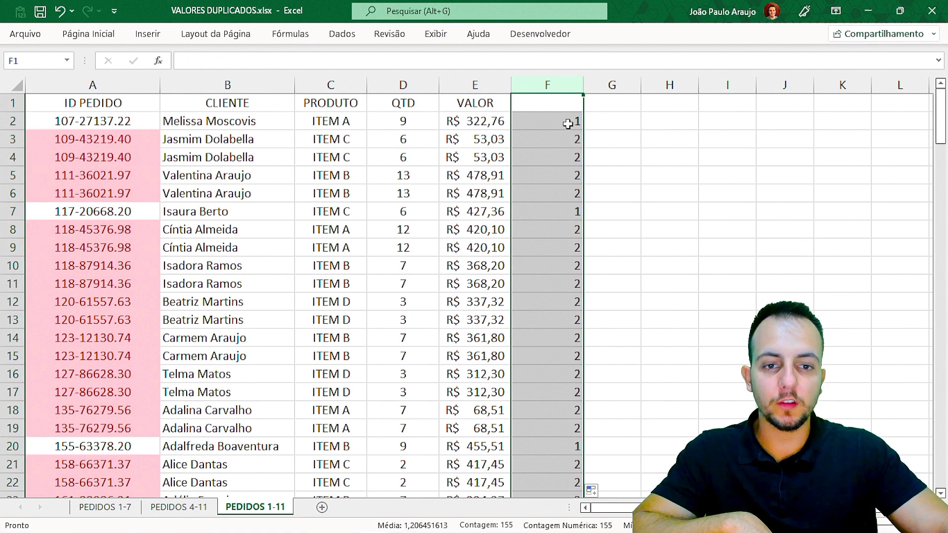
left_click(567, 121)
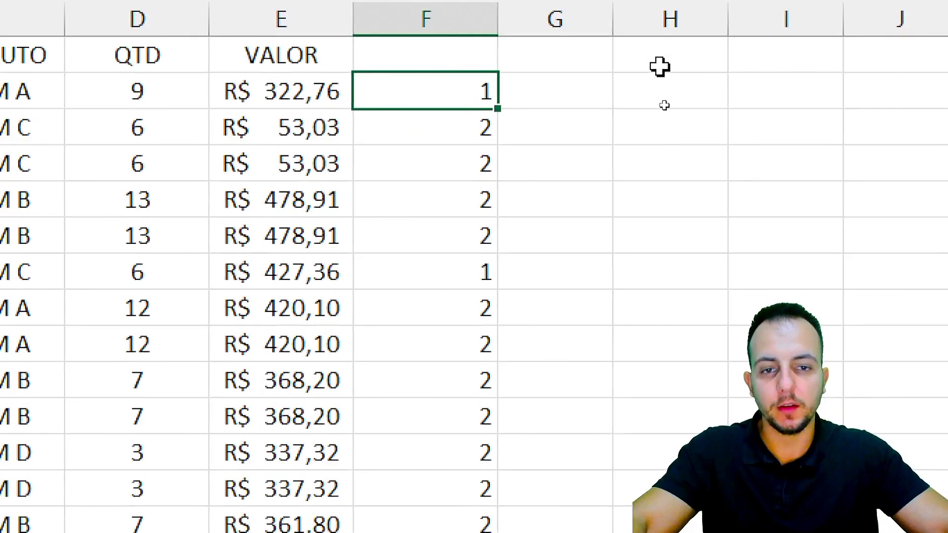
key("F2")
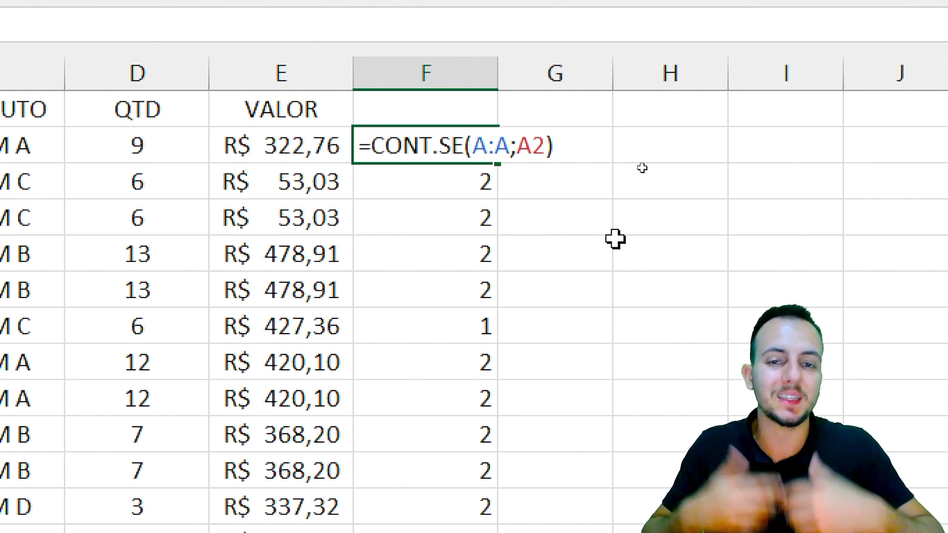
key("ctrl+Return")
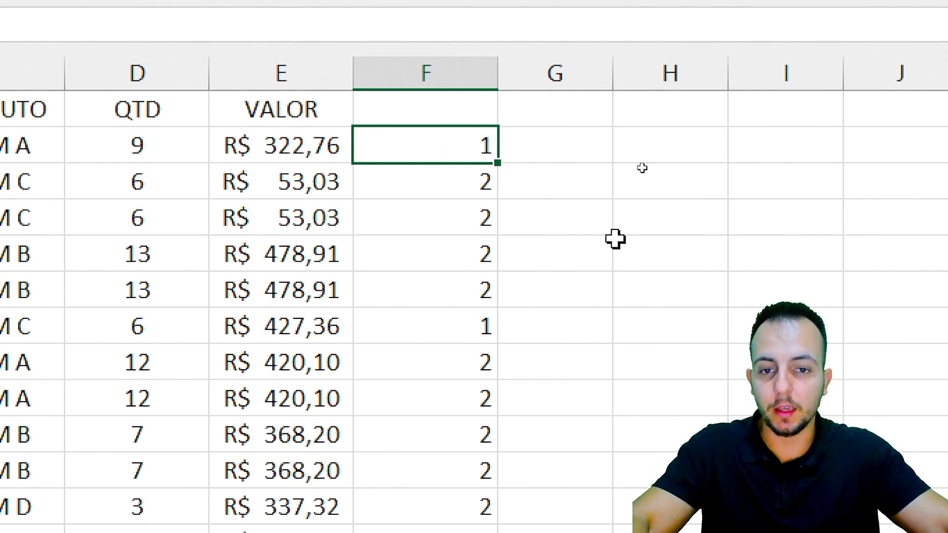
Delete the helper count column F.
left_click(450, 72)
scroll(454, 296, "down", 2)
scroll(444, 419, "down", 1)
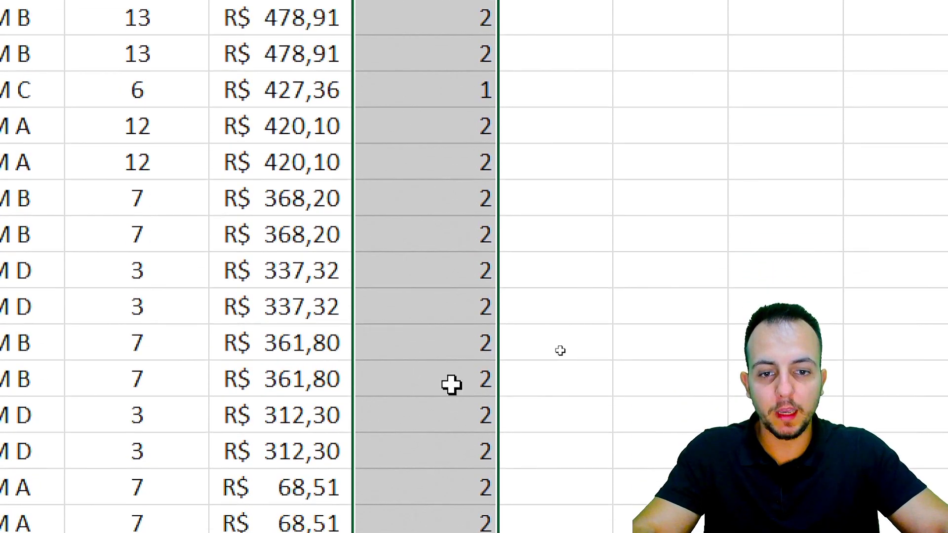
left_click(451, 198)
left_click(447, 234)
left_click(437, 270)
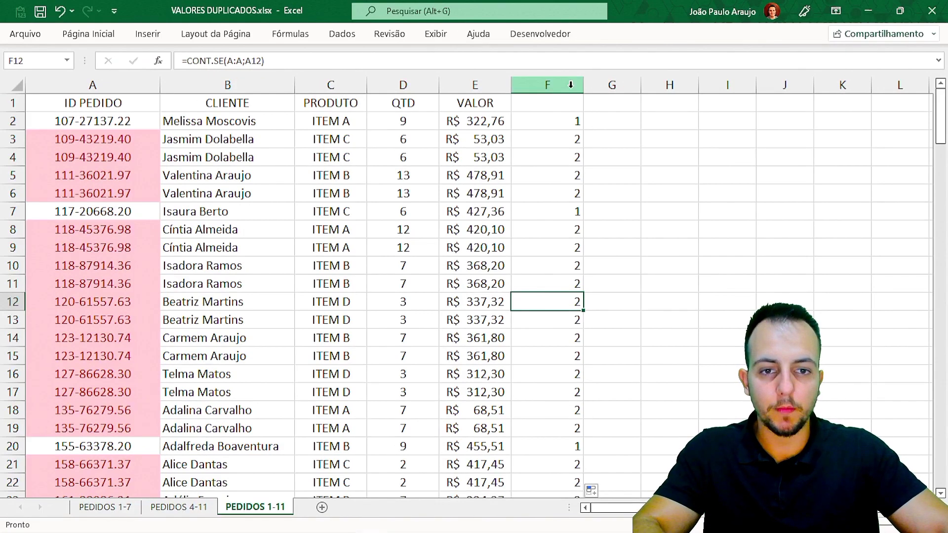
left_click(570, 85)
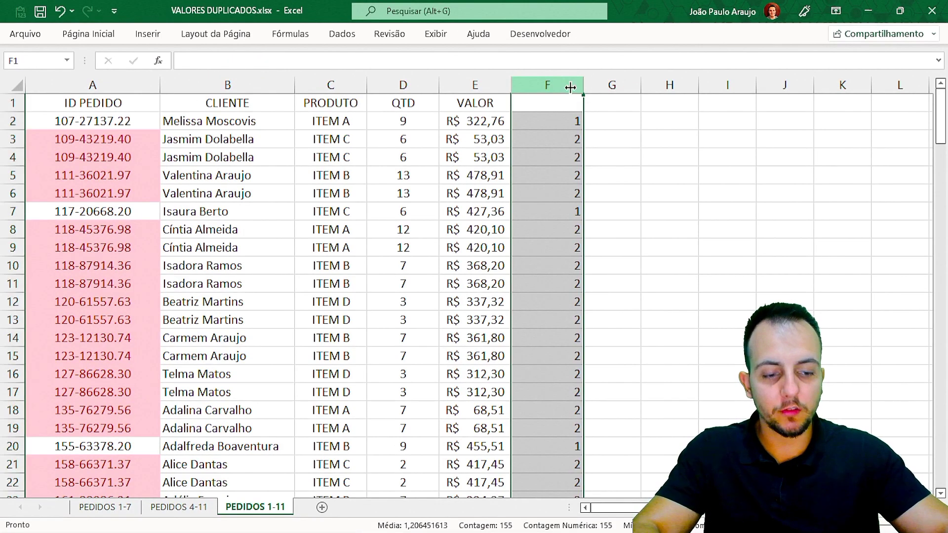
key("ctrl+minus")
From cell A1, open Dados > Remover Duplicadas and move the dialog aside to see the table.
left_click_drag(548, 174, 549, 193)
left_click(551, 173)
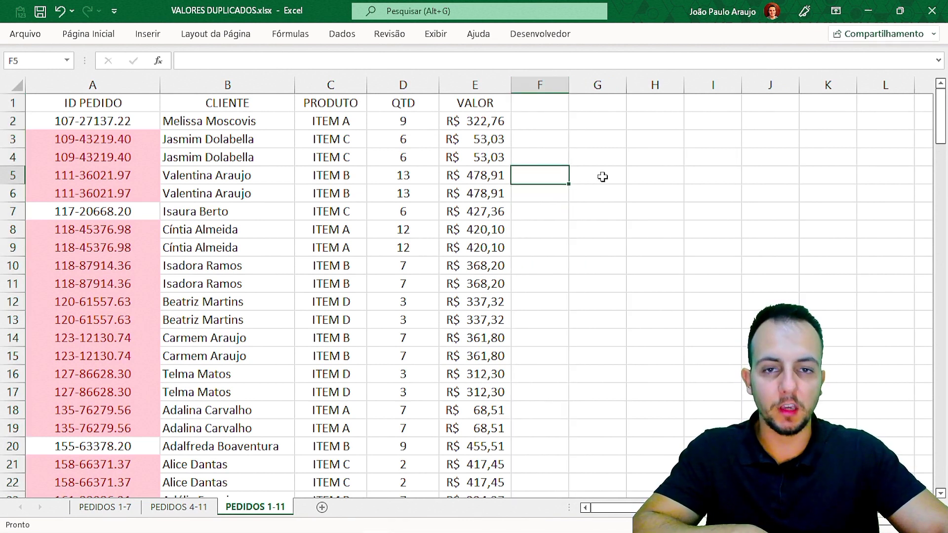
left_click(158, 106)
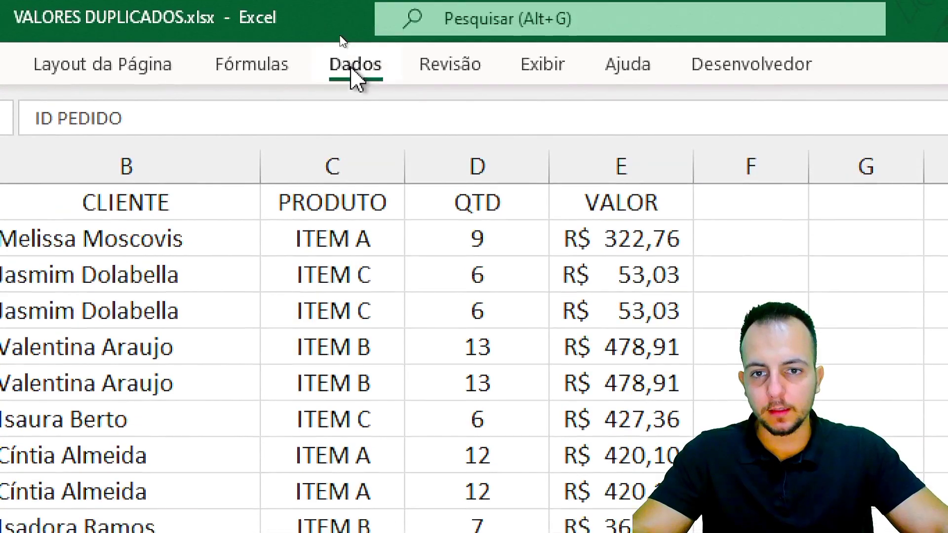
left_click(342, 33)
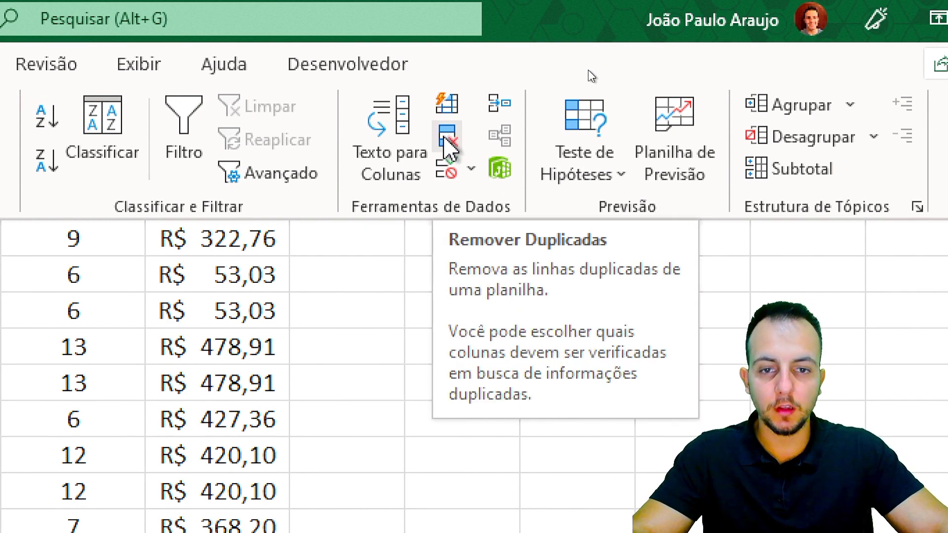
left_click(445, 141)
left_click_drag(223, 175, 702, 102)
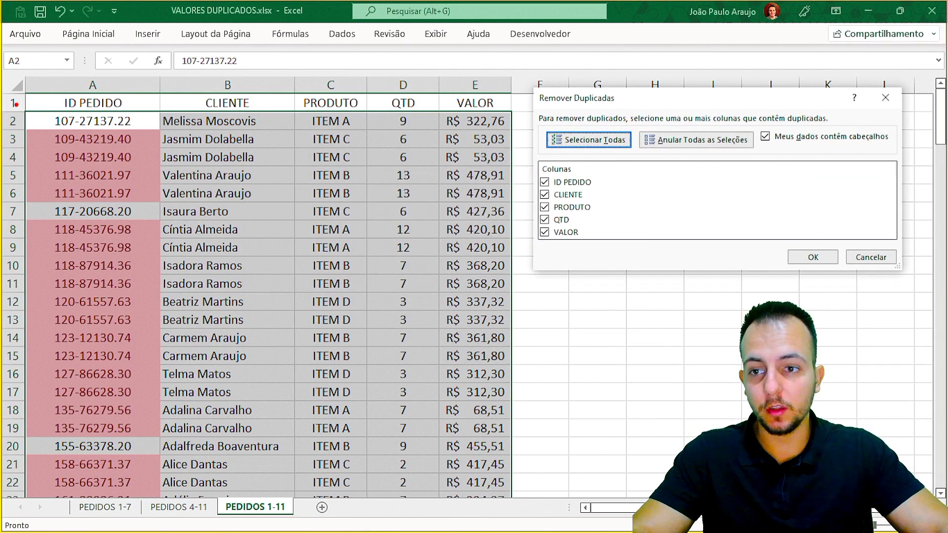
left_click_drag(17, 104, 520, 506)
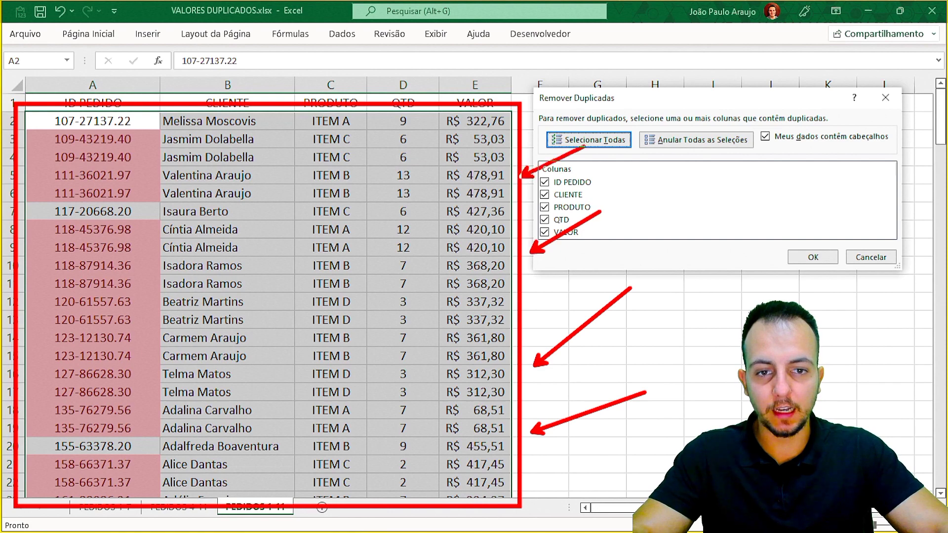
key("Escape")
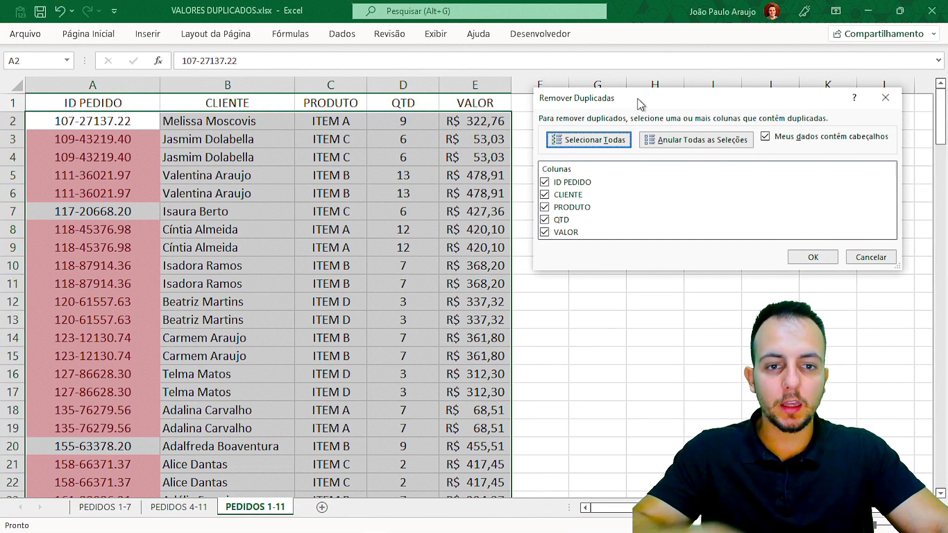
left_click_drag(638, 99, 198, 132)
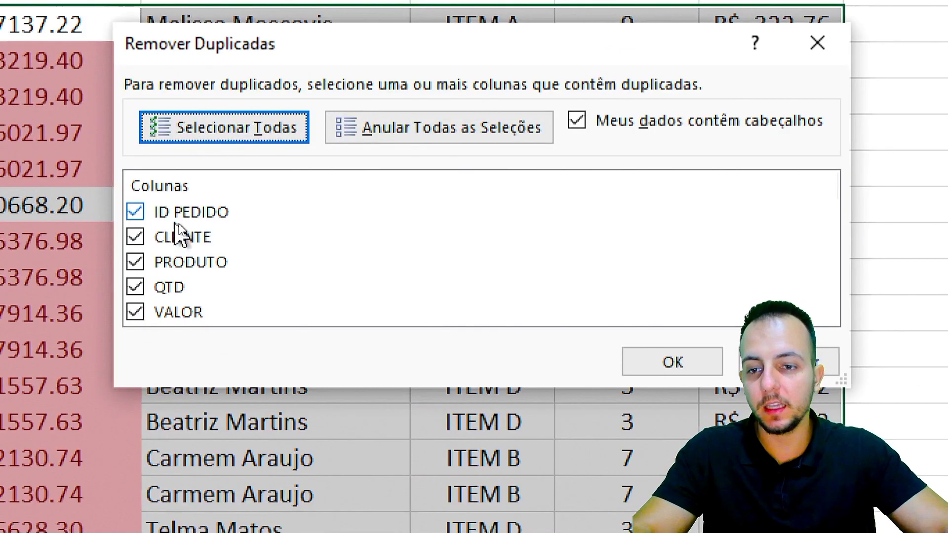
left_click(176, 236)
left_click(166, 264)
left_click(159, 212)
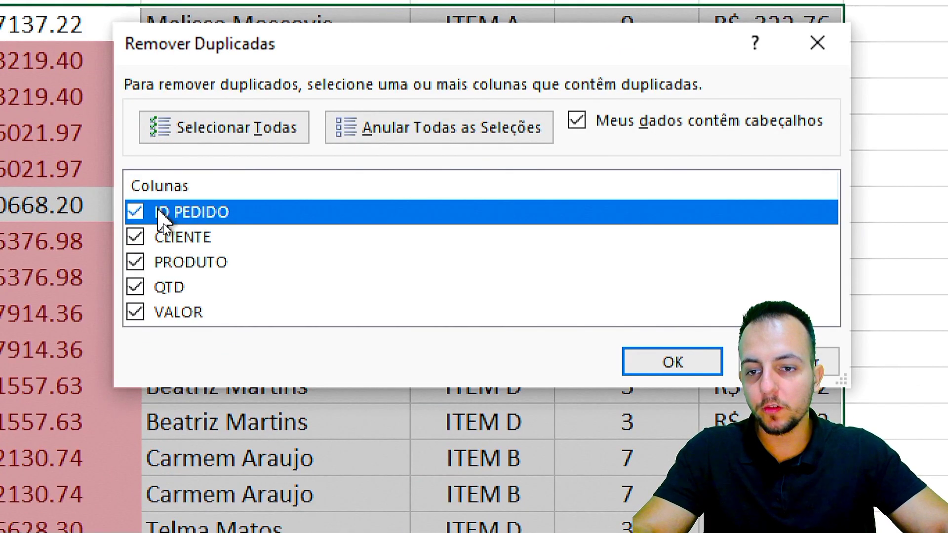
left_click(135, 237)
left_click(135, 262)
left_click(135, 287)
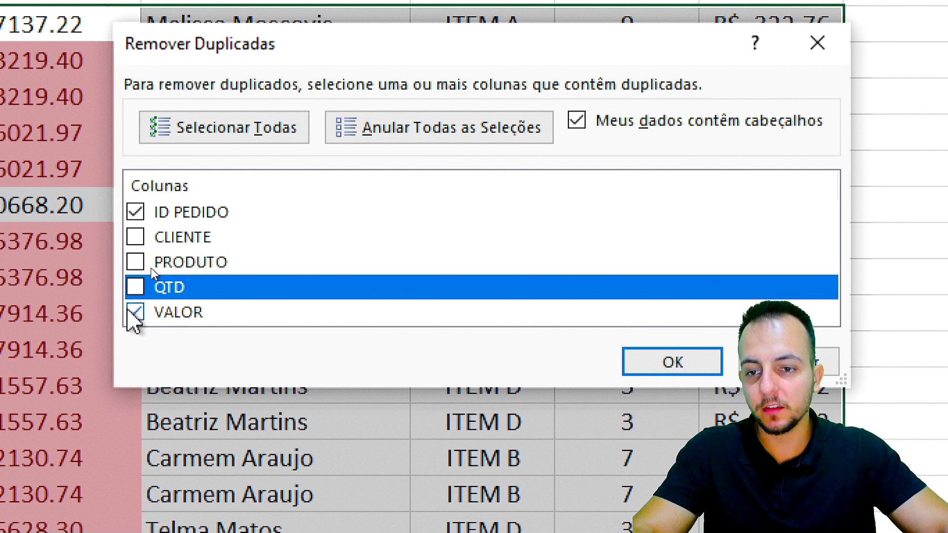
left_click(135, 311)
left_click(171, 213)
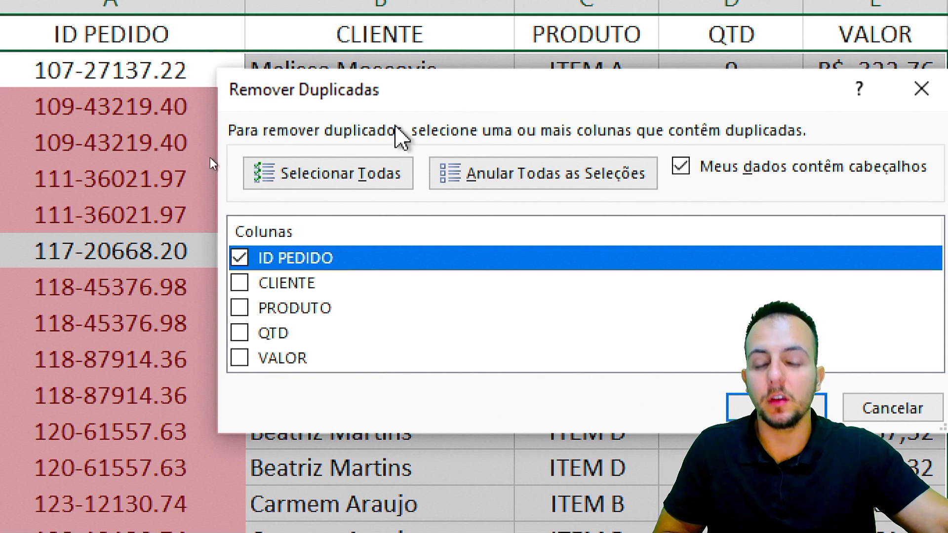
left_click(240, 283)
left_click(240, 308)
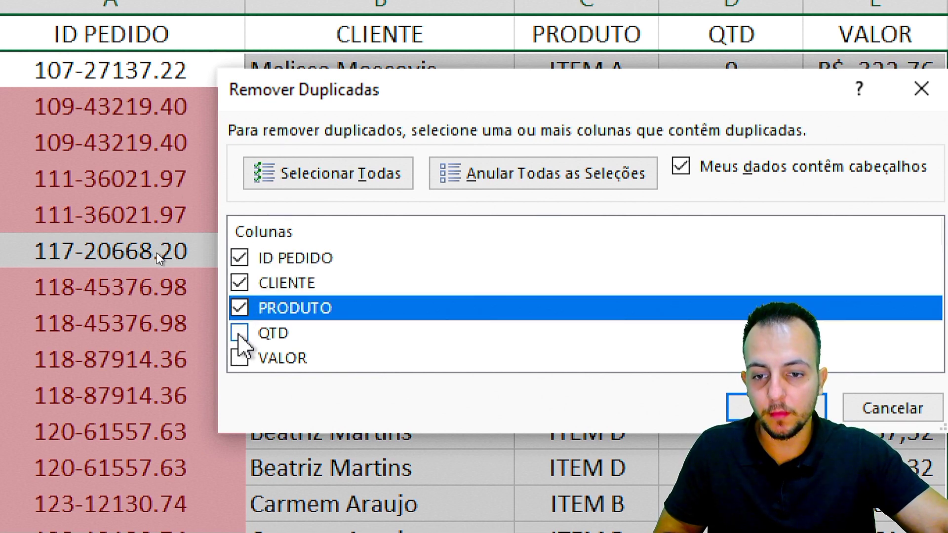
left_click(239, 333)
left_click(239, 358)
left_click(333, 259)
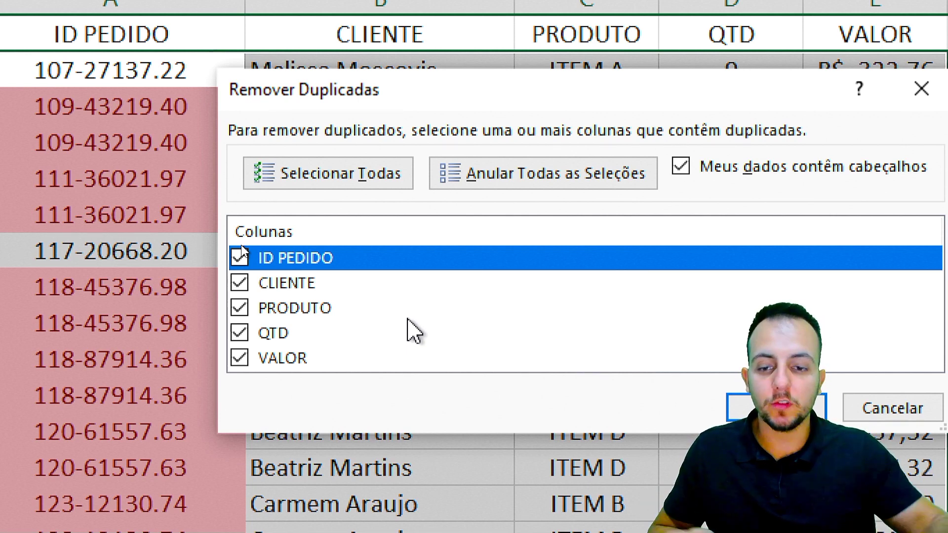
left_click(239, 357)
left_click(239, 333)
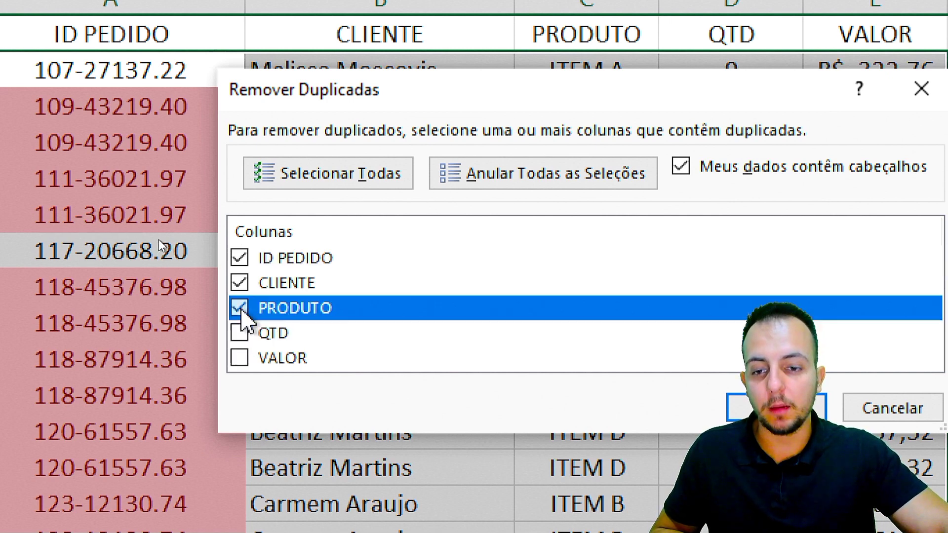
left_click(239, 307)
left_click(238, 282)
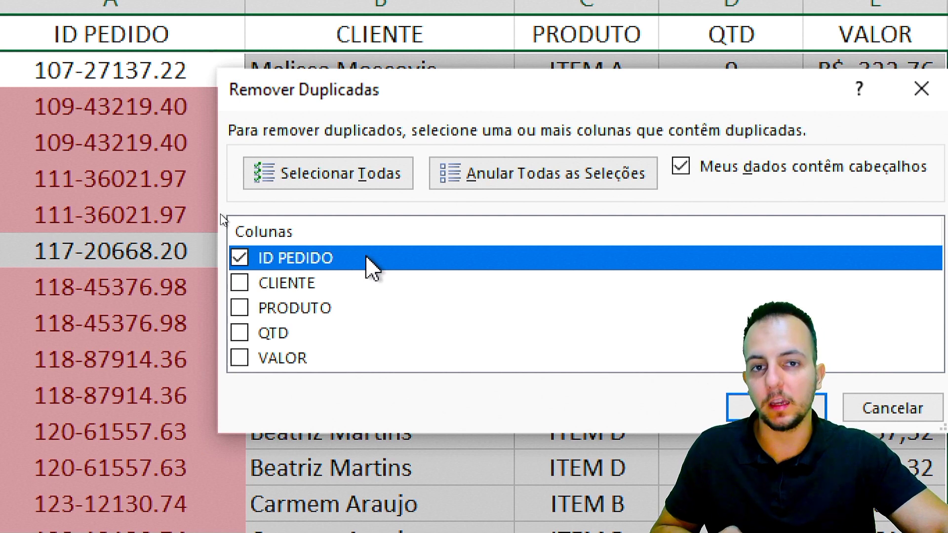
left_click(239, 282)
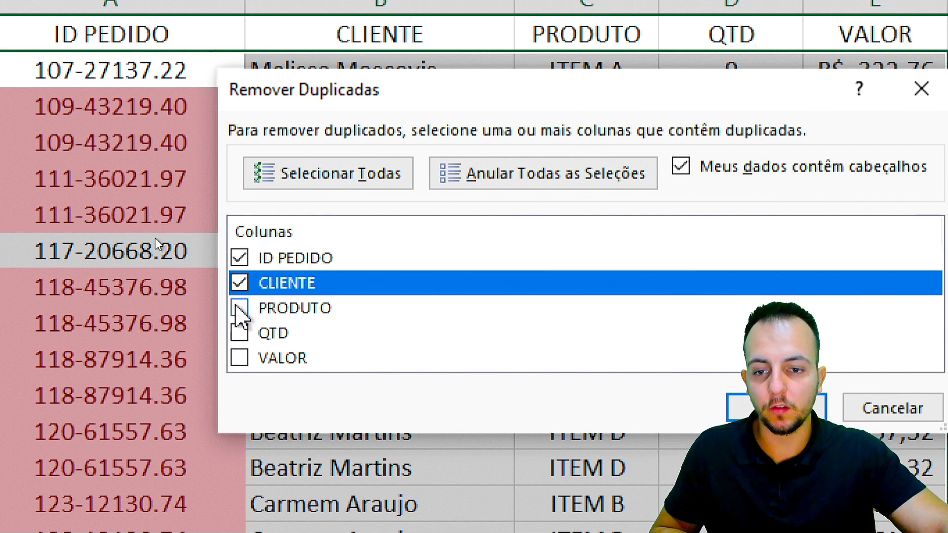
left_click(239, 307)
left_click(239, 333)
left_click(240, 358)
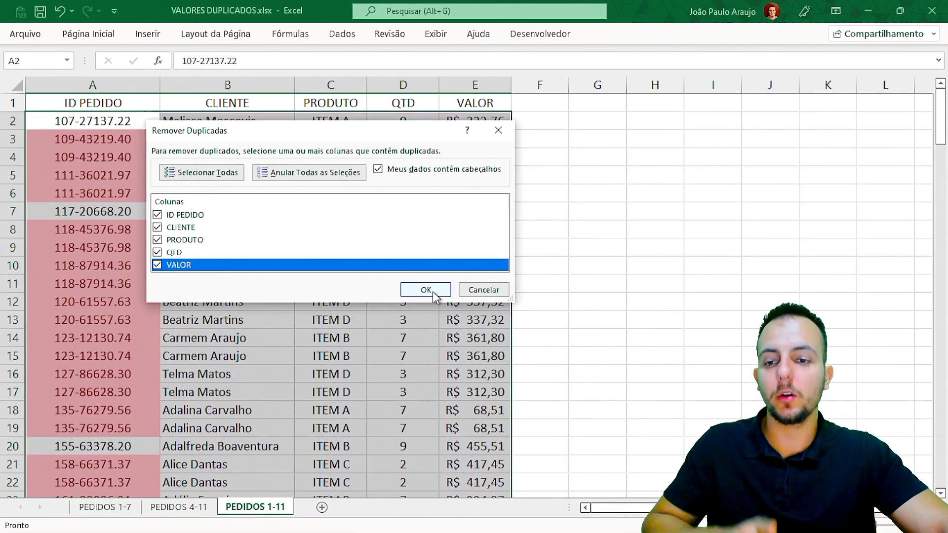
Confirm Remover Duplicadas, dismiss the result message, and scroll through the deduplicated list.
left_click(433, 293)
left_click(464, 311)
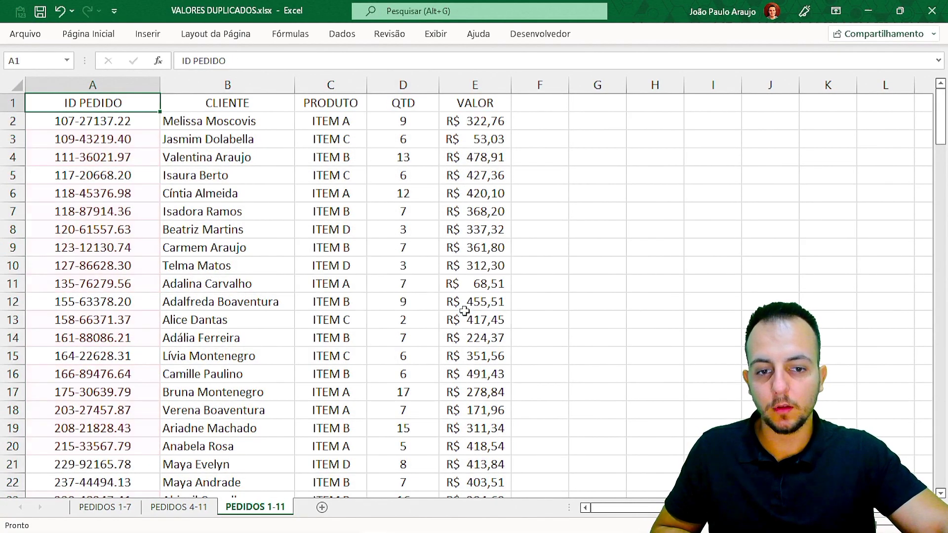
left_click(384, 286)
left_click(127, 102)
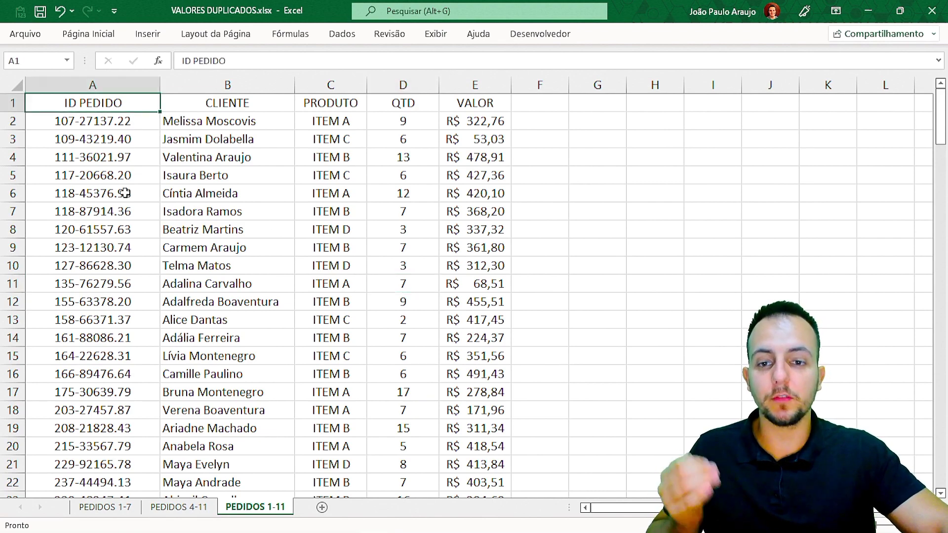
scroll(130, 207, "down", 1)
scroll(130, 209, "down", 1)
scroll(130, 209, "down", 1)
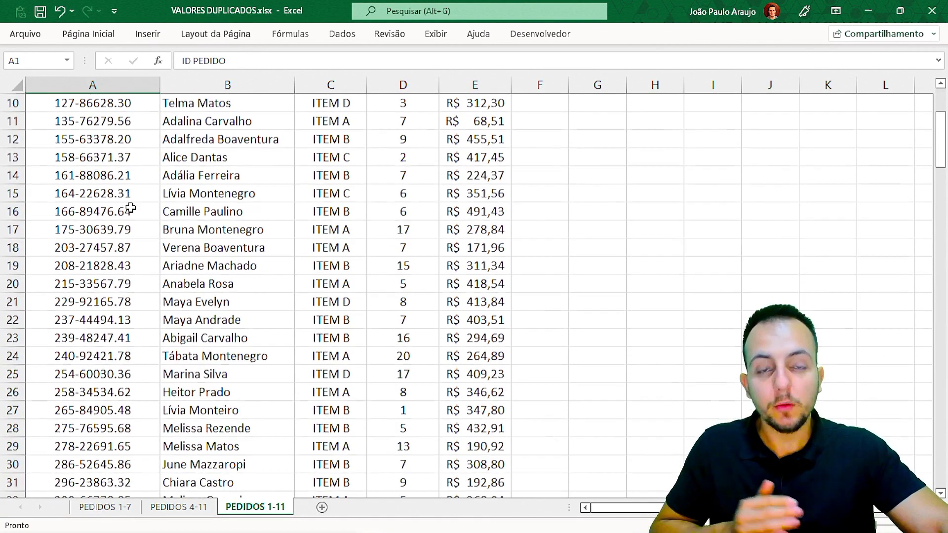
scroll(130, 208, "down", 2)
scroll(130, 208, "down", 2)
scroll(130, 208, "down", 2)
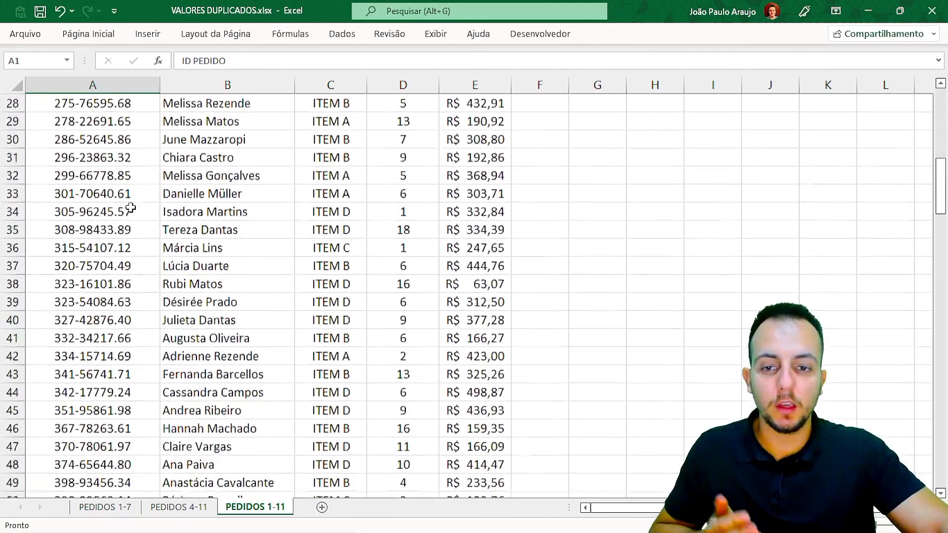
scroll(130, 208, "down", 3)
scroll(130, 208, "down", 2)
scroll(130, 209, "down", 2)
scroll(130, 209, "down", 2)
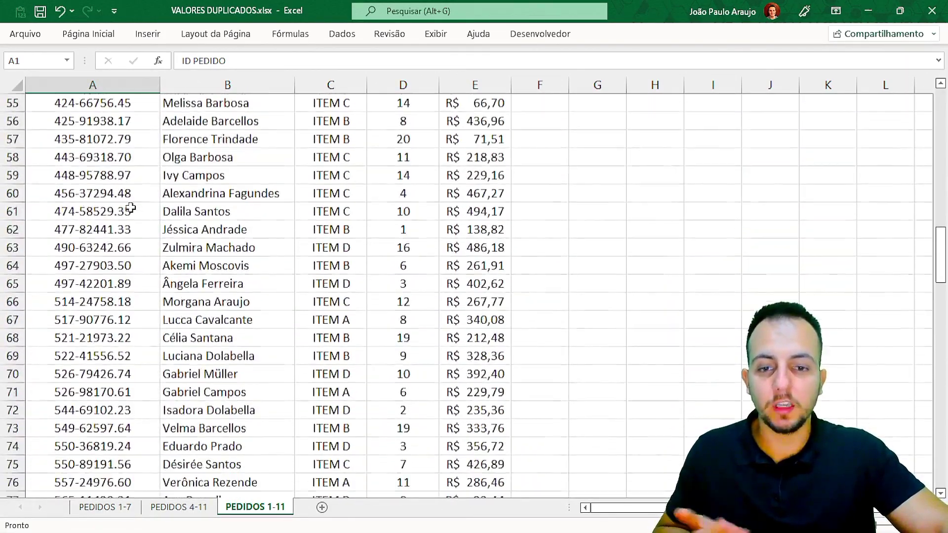
scroll(130, 208, "down", 1)
scroll(130, 209, "up", 4)
scroll(130, 208, "up", 4)
scroll(130, 208, "up", 3)
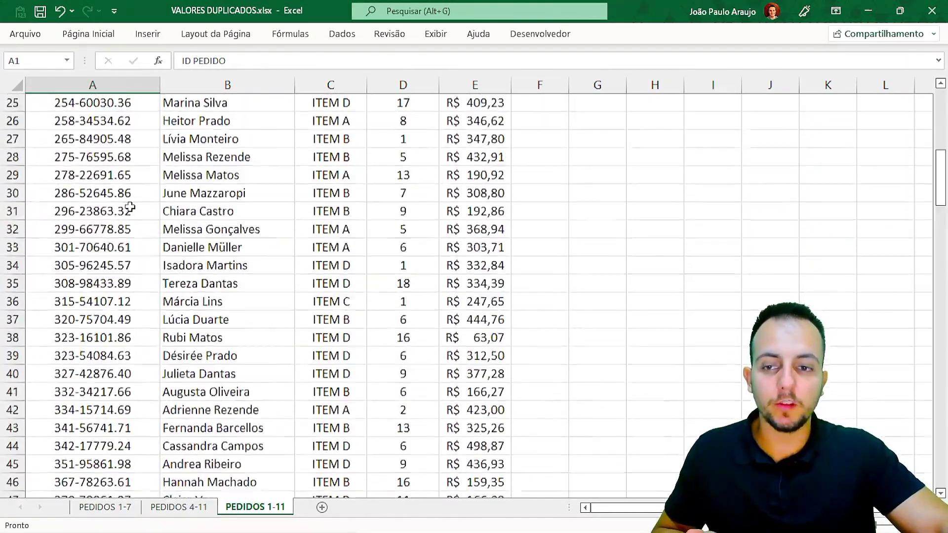
scroll(130, 208, "up", 1)
scroll(131, 208, "up", 2)
scroll(130, 208, "up", 1)
scroll(131, 209, "up", 3)
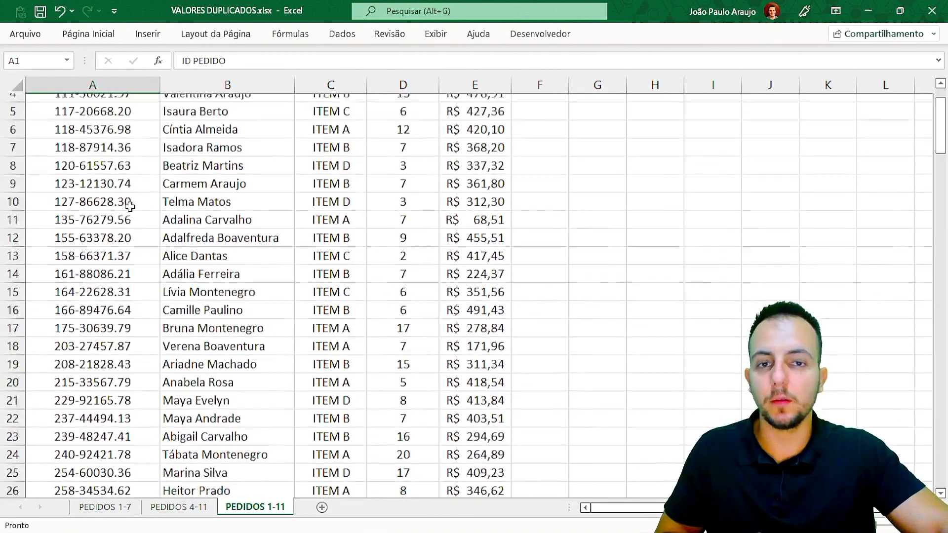
scroll(130, 206, "up", 1)
scroll(130, 205, "up", 1)
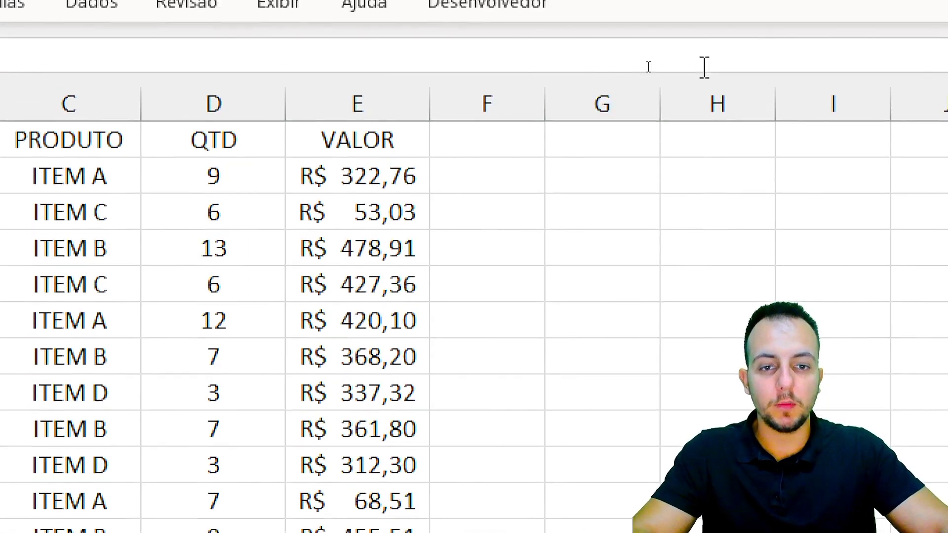
Enter the FATURAMENTO heading in G1 and =SOMA(E:E) below it in G2.
left_click(545, 147)
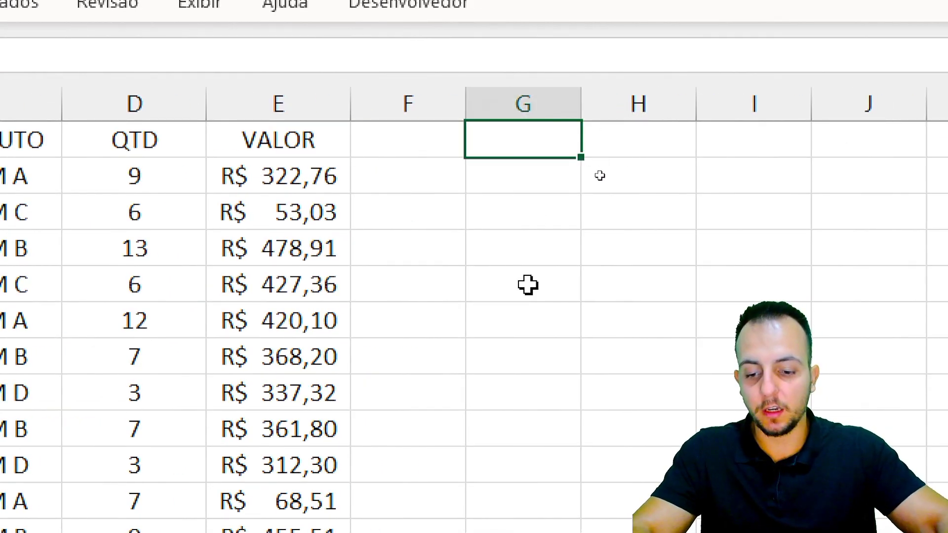
type("FATURAMENTO")
key("Return")
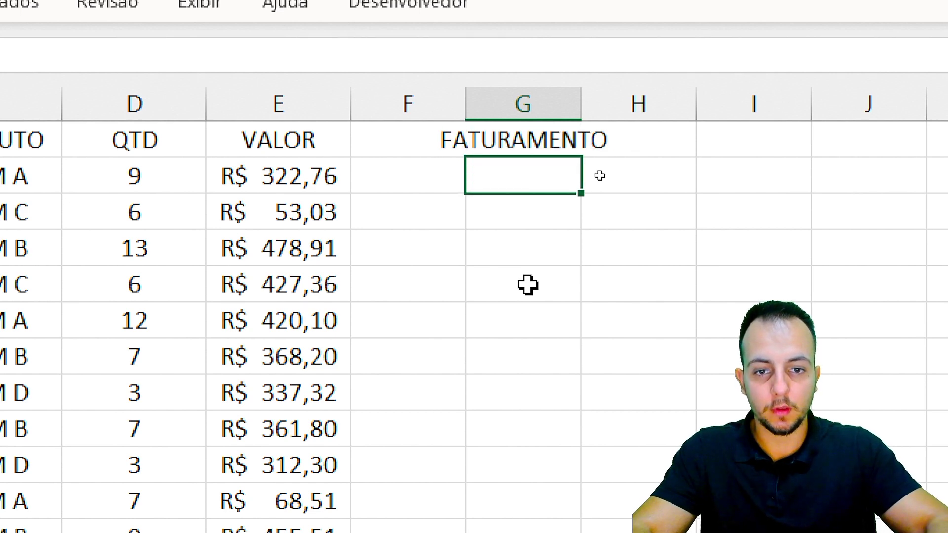
type("=SOMA")
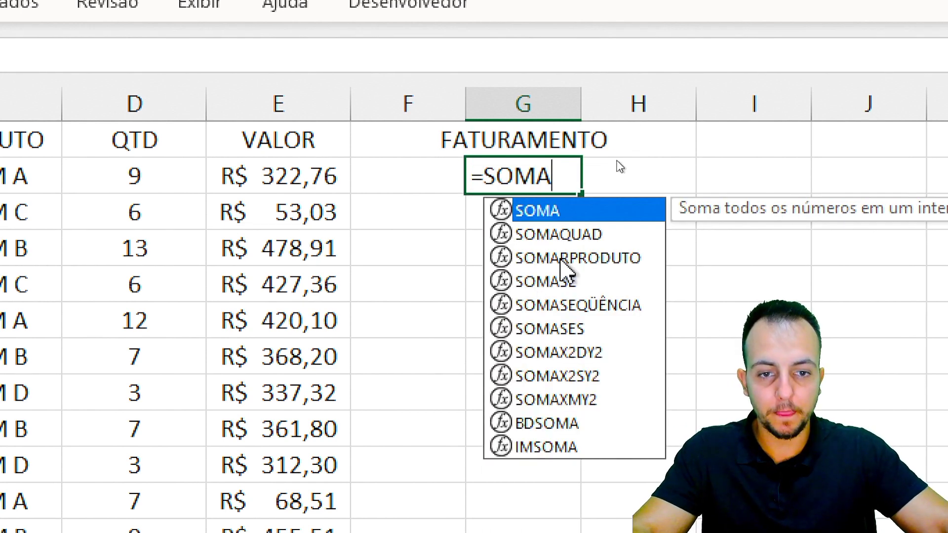
type("(")
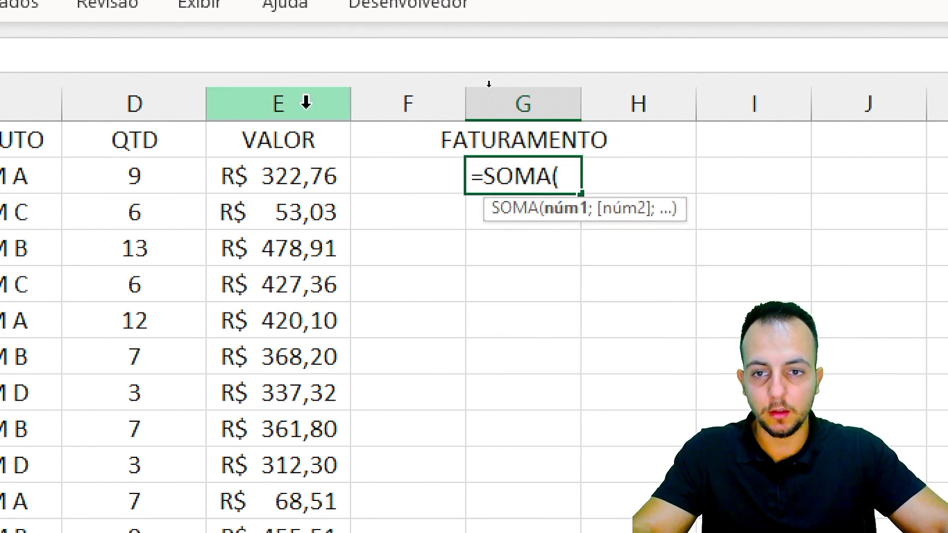
left_click(306, 102)
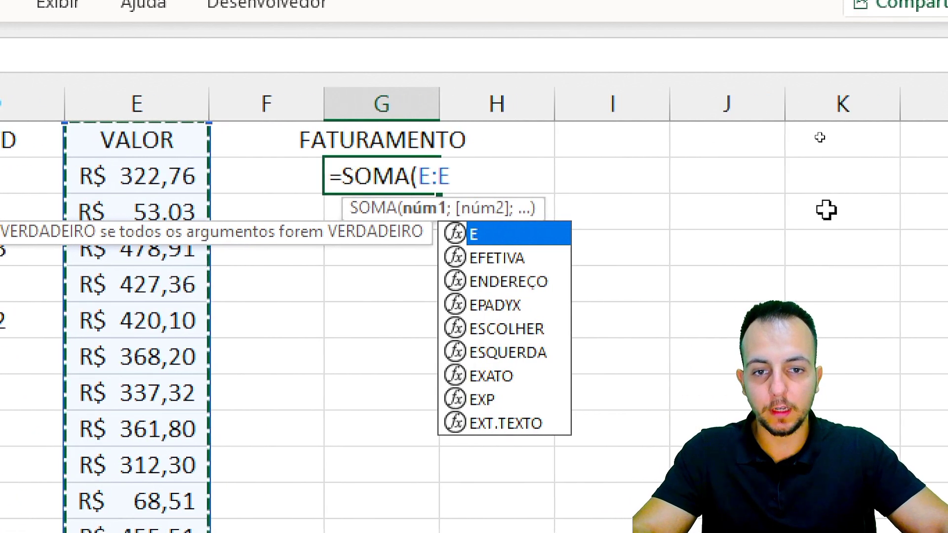
key("Return")
Widen column G and format the G2 total as Contábil currency, bold, with yellow fill.
left_click_drag(430, 113, 599, 103)
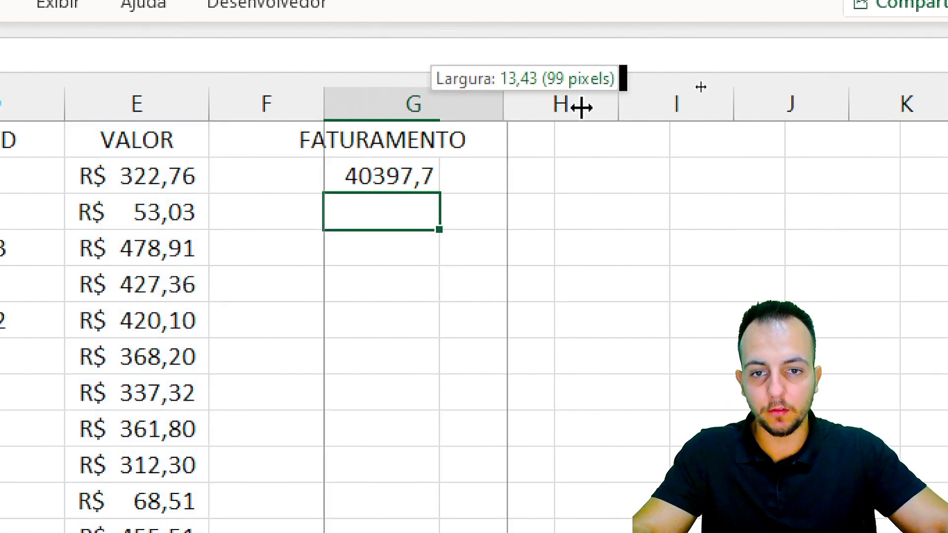
right_click(461, 182)
left_click(696, 105)
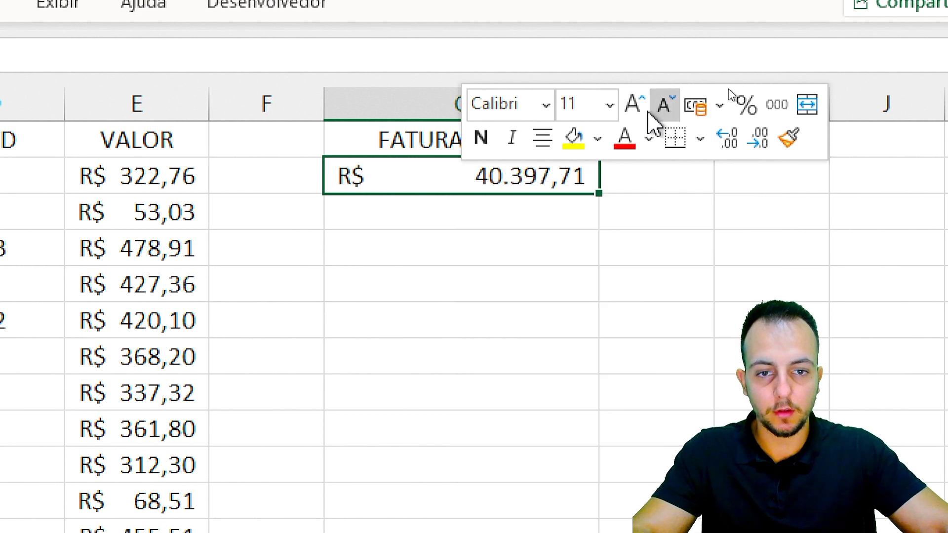
left_click(480, 137)
left_click(572, 137)
left_click(514, 239)
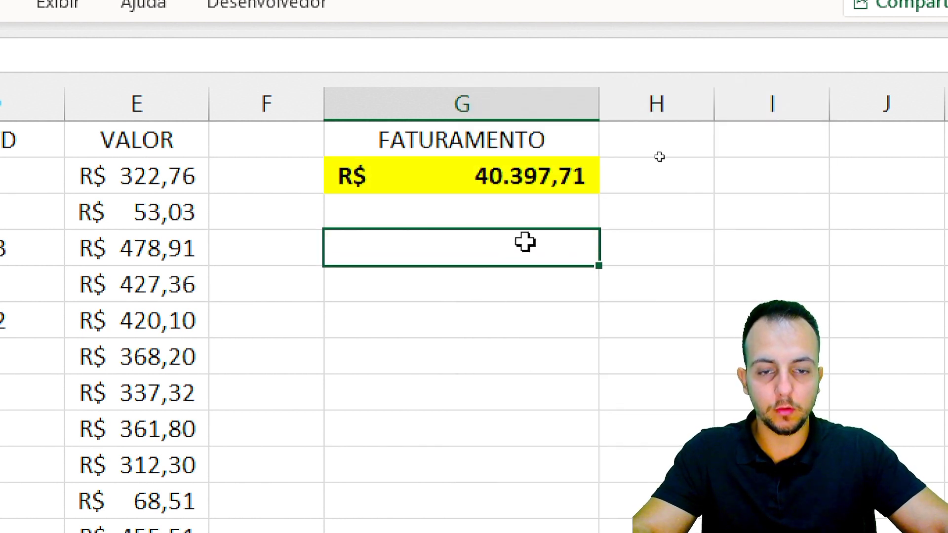